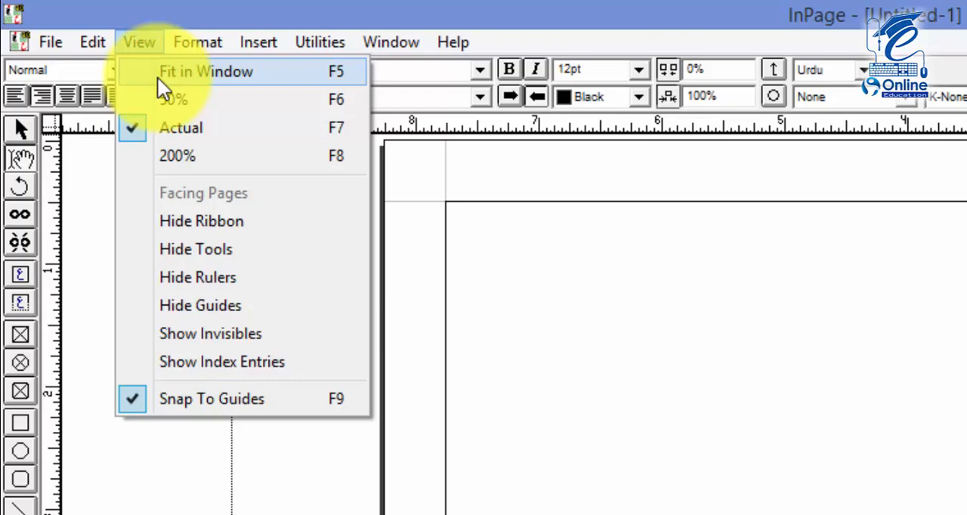
View the page at Fit in Window, 50%, Actual and 200%, and return it to Fit in Window
click(157, 76)
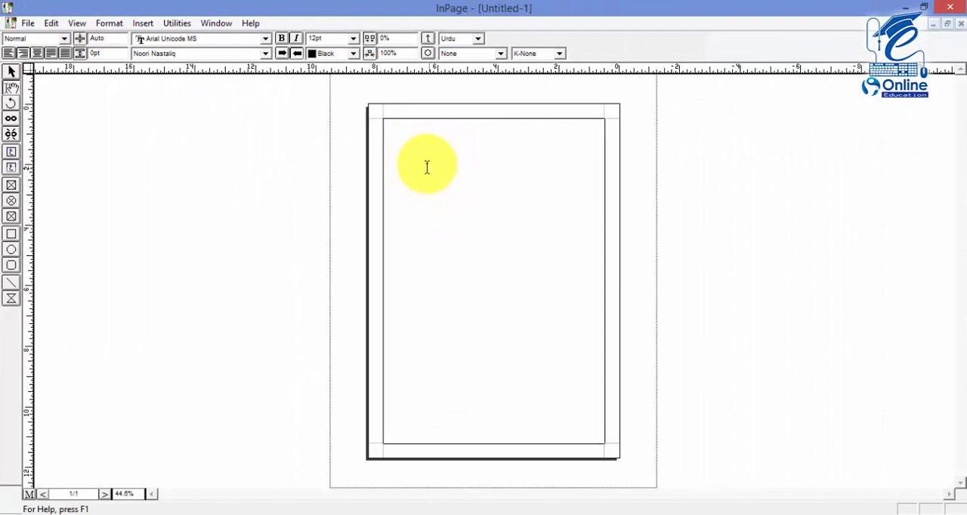
click(77, 22)
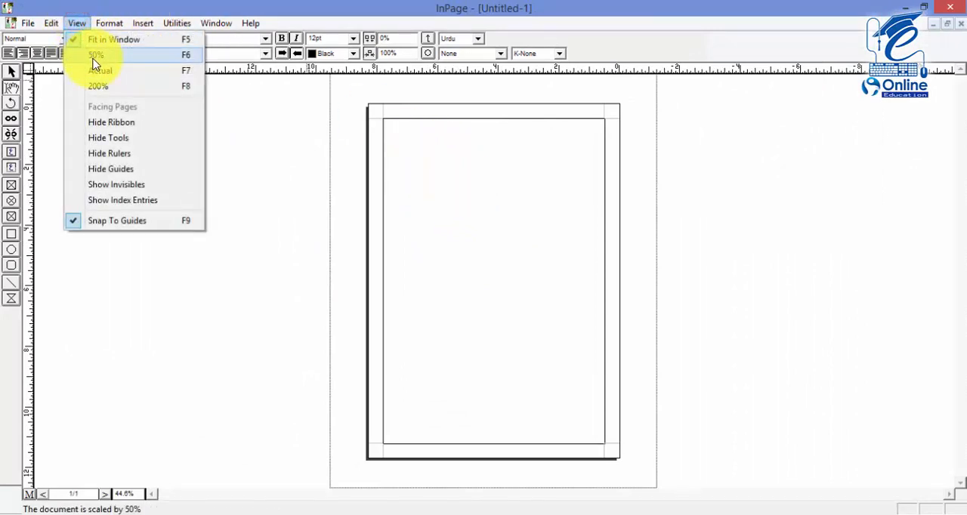
click(94, 58)
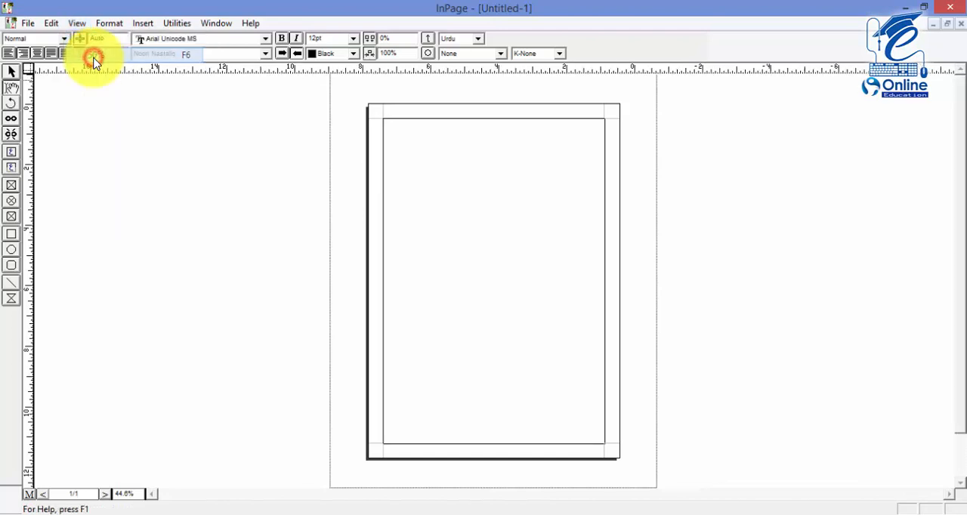
click(76, 22)
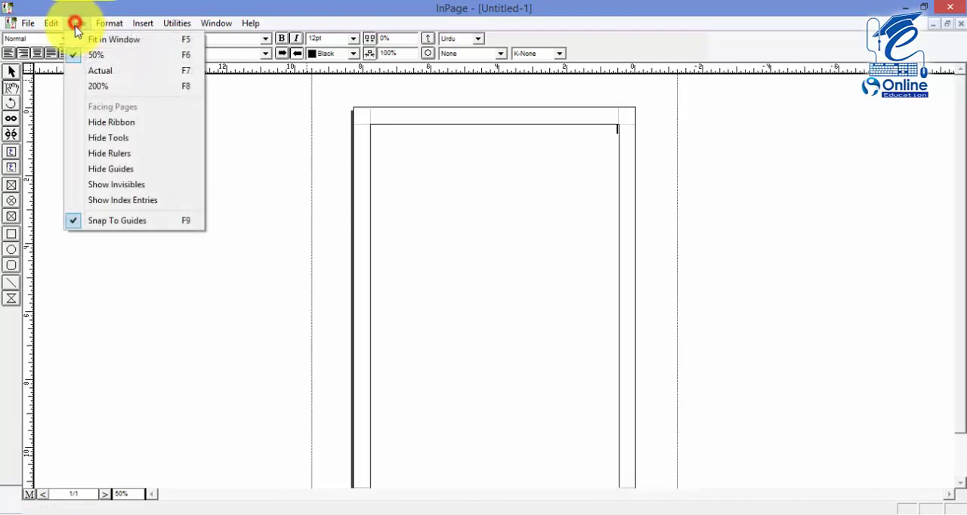
click(100, 73)
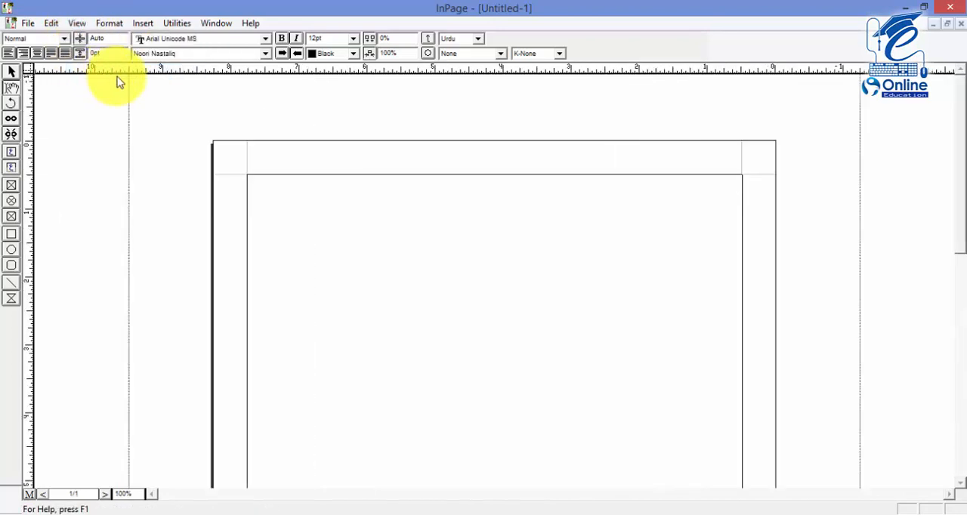
click(78, 24)
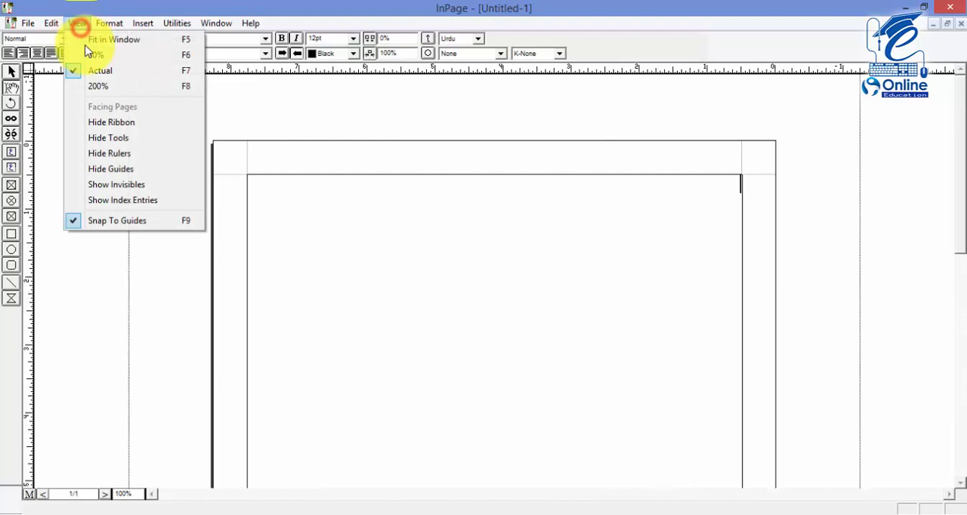
click(96, 88)
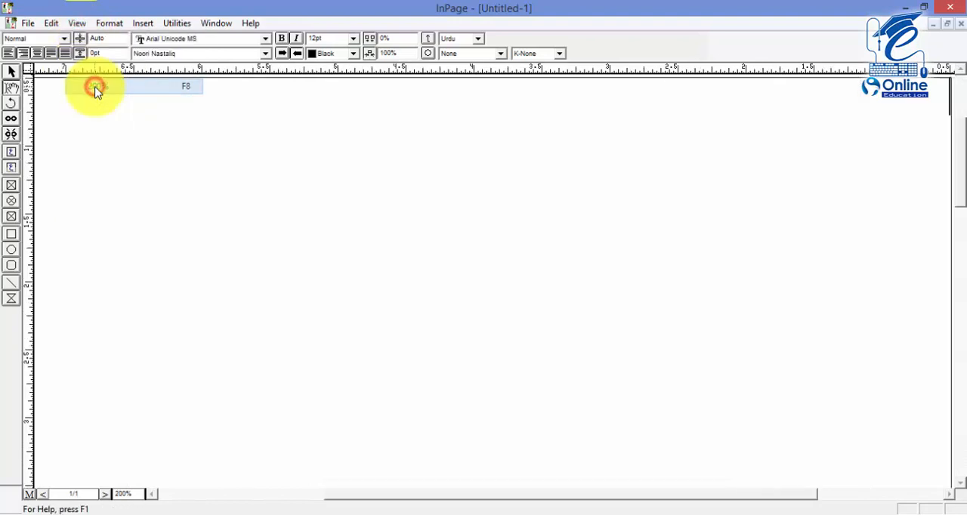
click(79, 23)
click(91, 40)
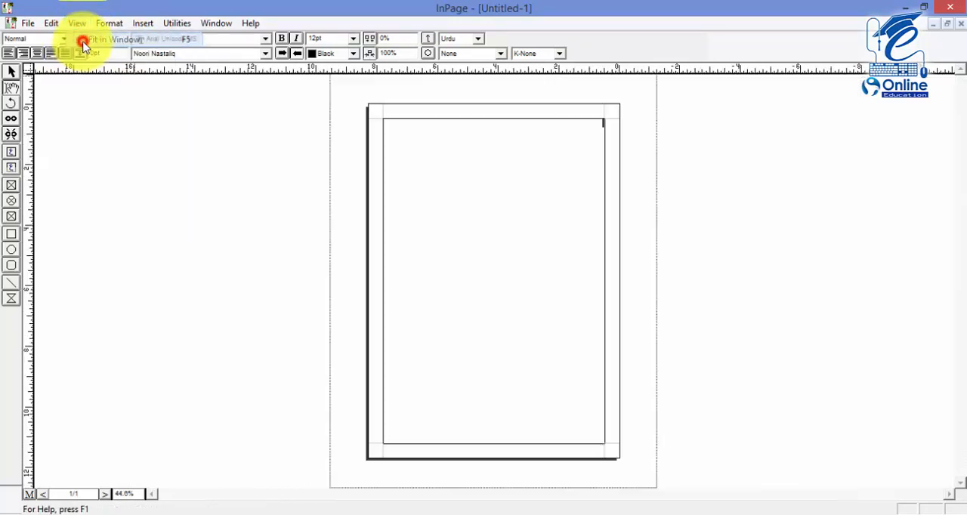
click(78, 24)
click(462, 210)
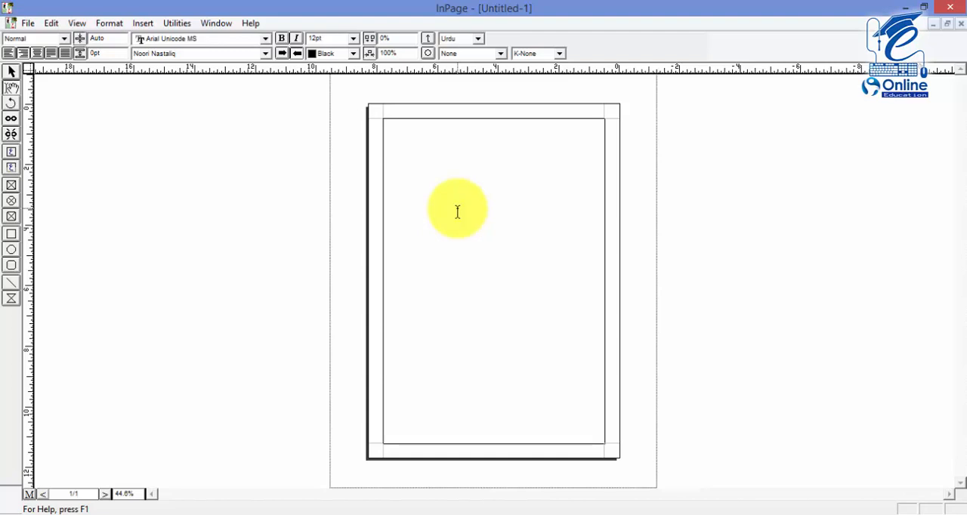
Change the page zoom to 50%, 100% and finally 200%
key(ctrl+5)
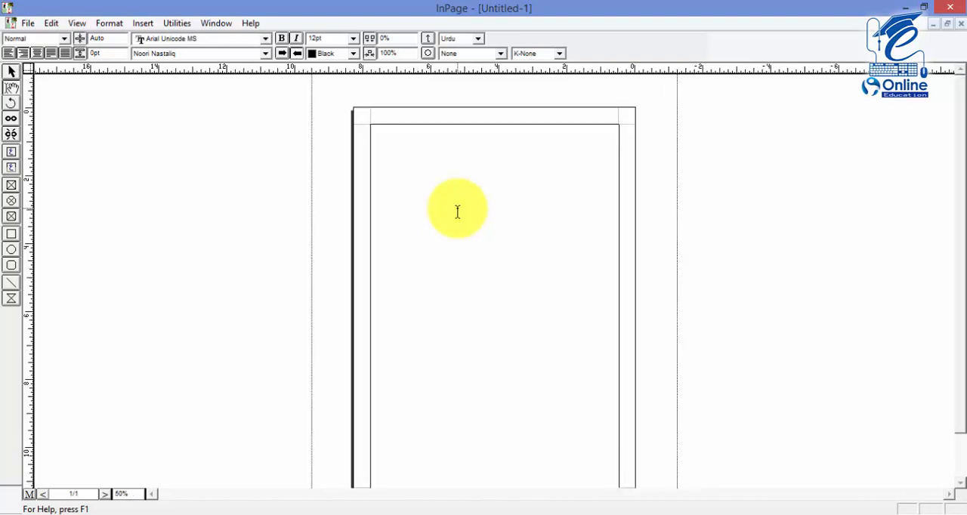
key(ctrl+1)
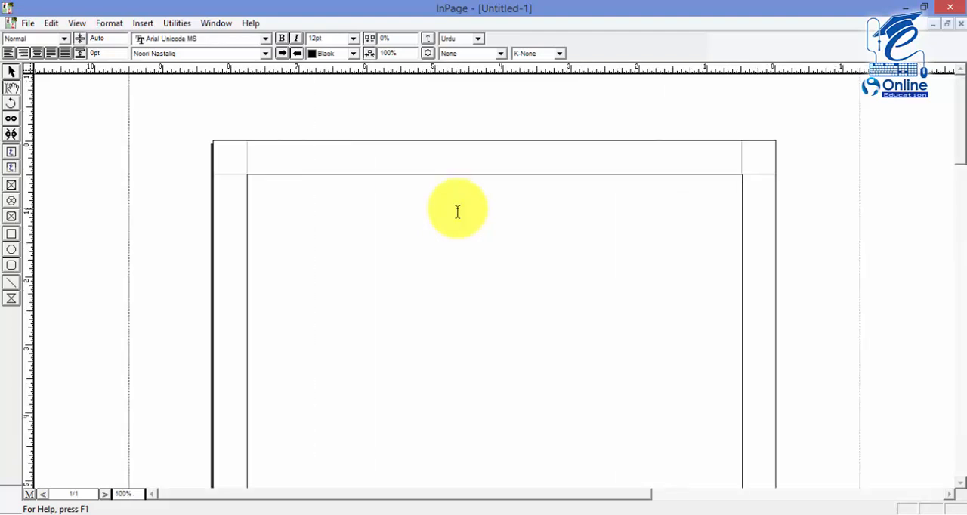
key(ctrl+2)
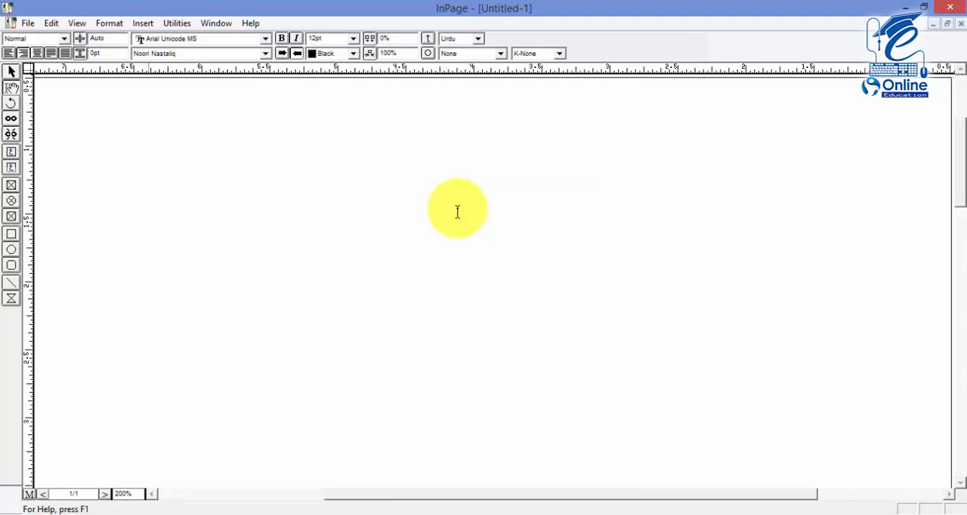
Enter the Urdu text "بسم اللہ الرحمن الرحیم" on the first line of the page
text(بسم اللہ الرحمن)
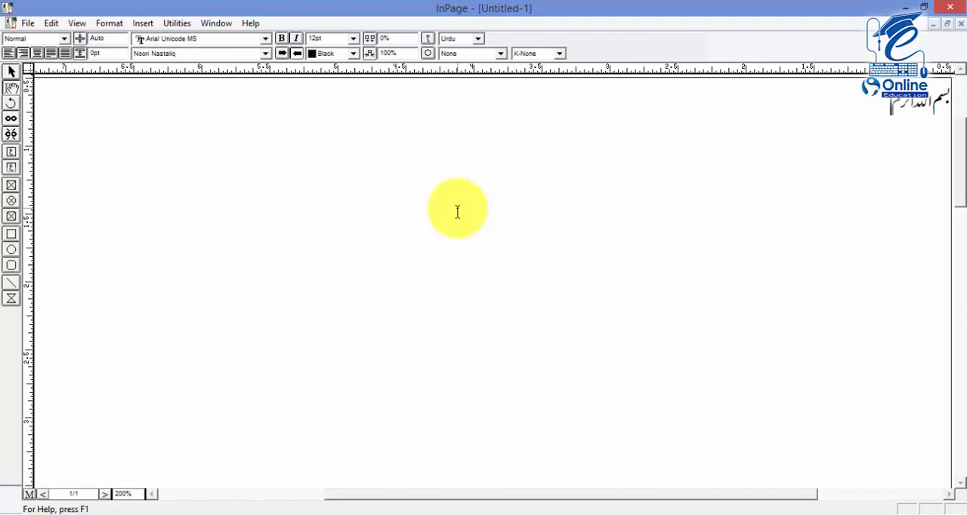
text( الرحیم)
View the typed line at 50% zoom and return to 200%
key(ctrl+5)
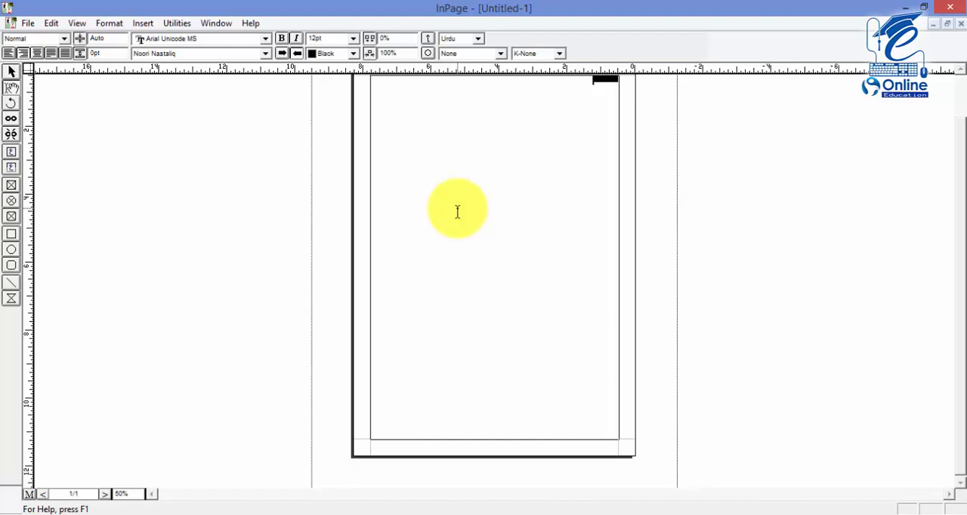
key(F8)
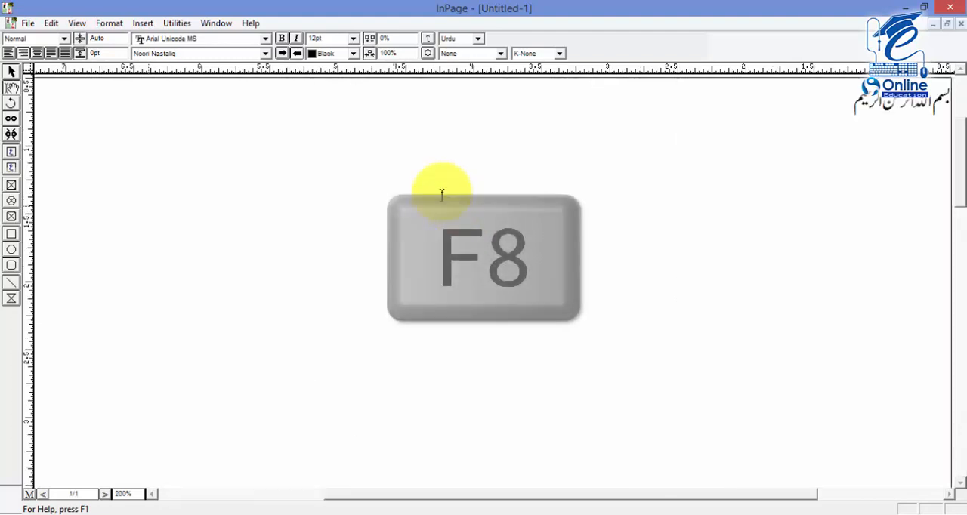
click(75, 25)
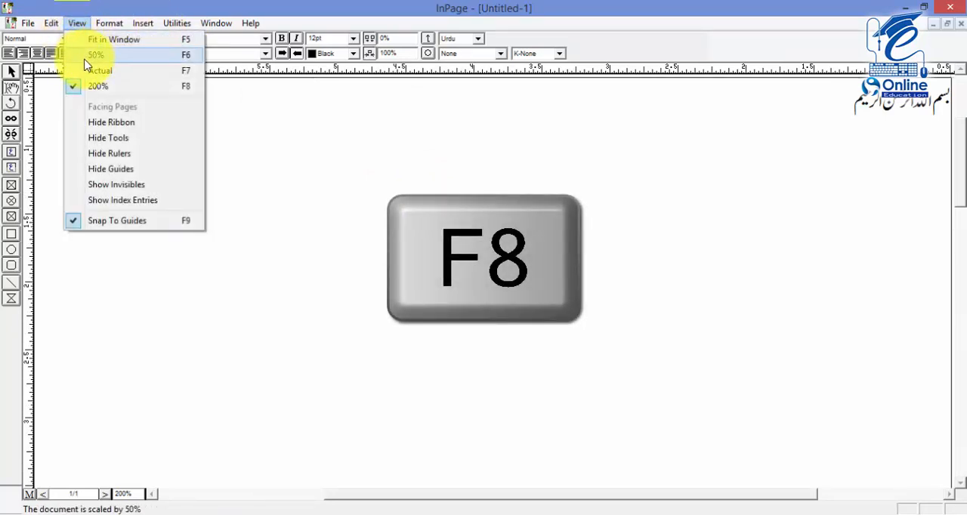
click(280, 164)
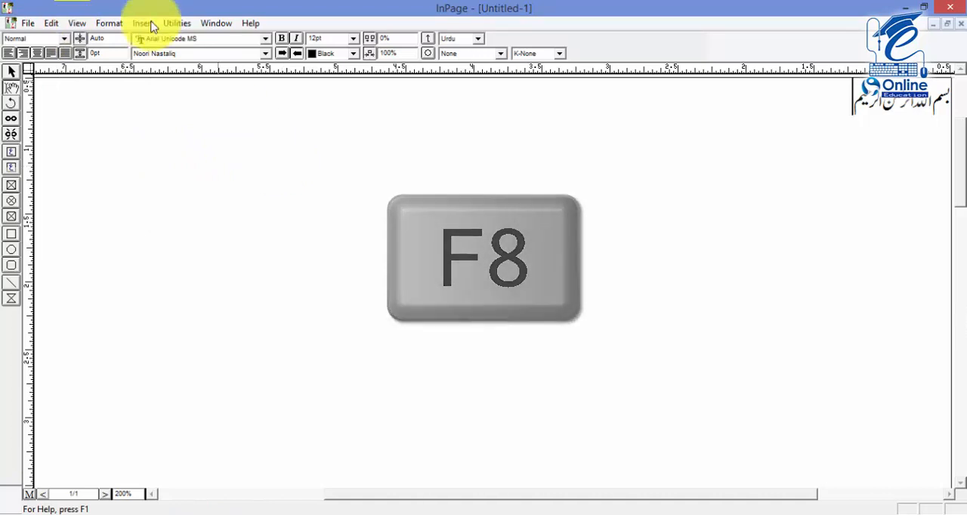
Hide the ribbon and the tools palette from the workspace
click(110, 23)
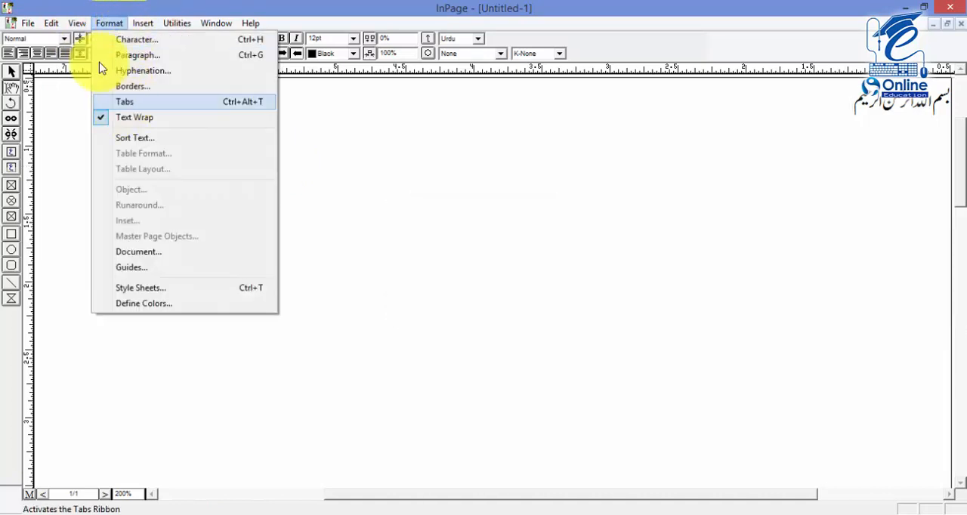
mouse_move(79, 23)
click(82, 123)
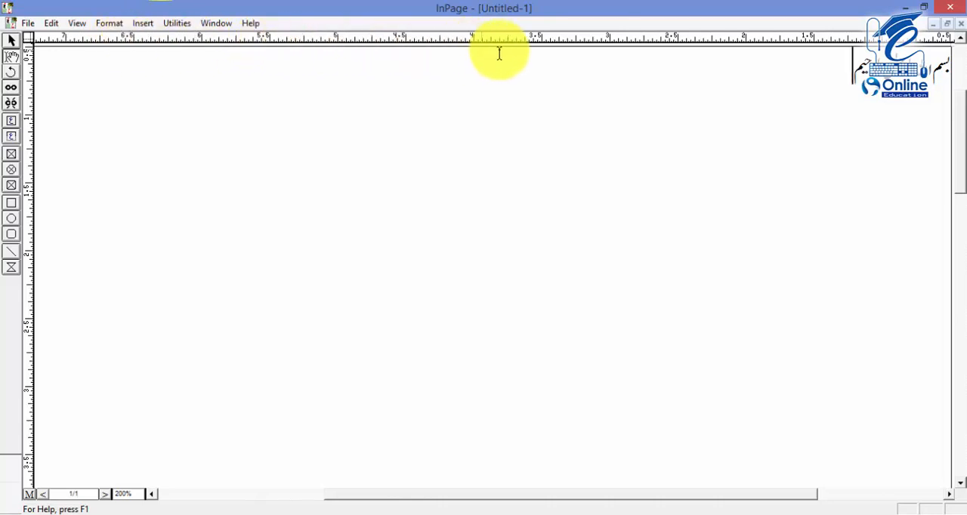
click(113, 23)
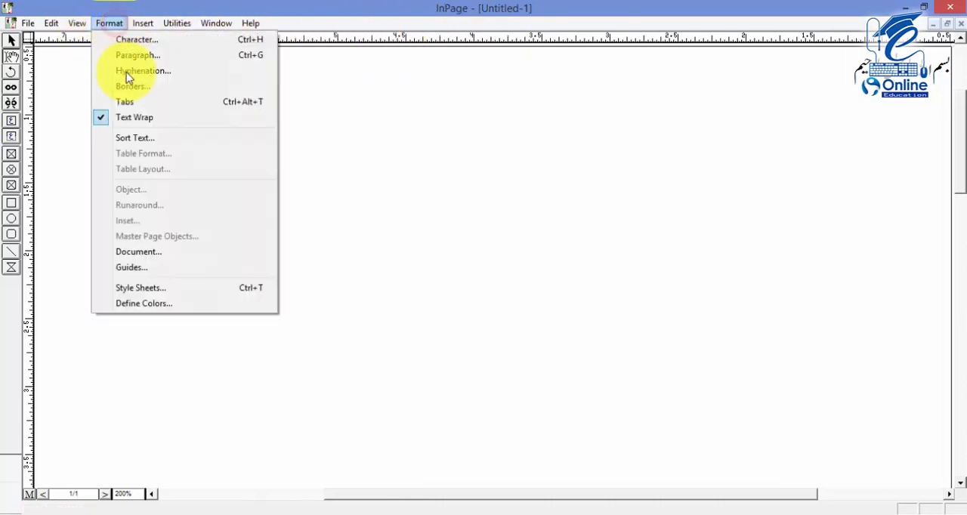
mouse_move(76, 22)
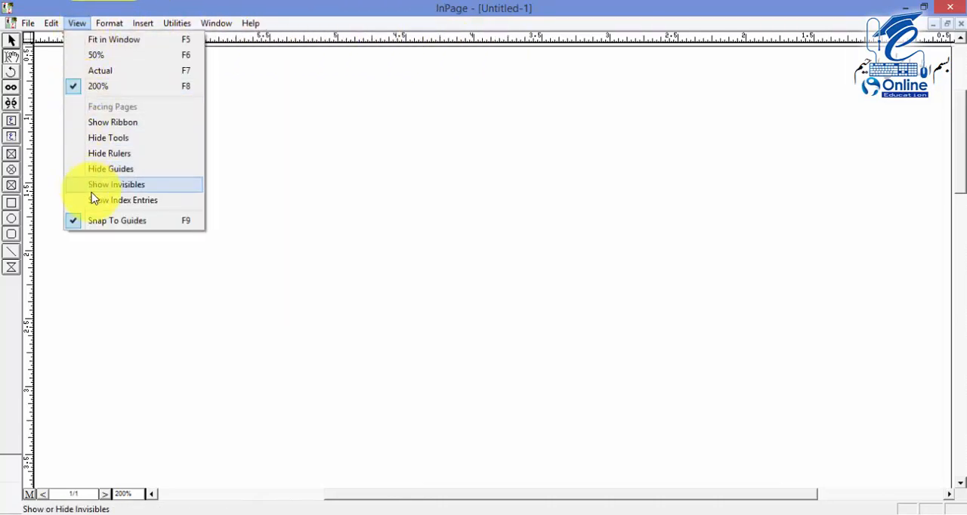
click(87, 138)
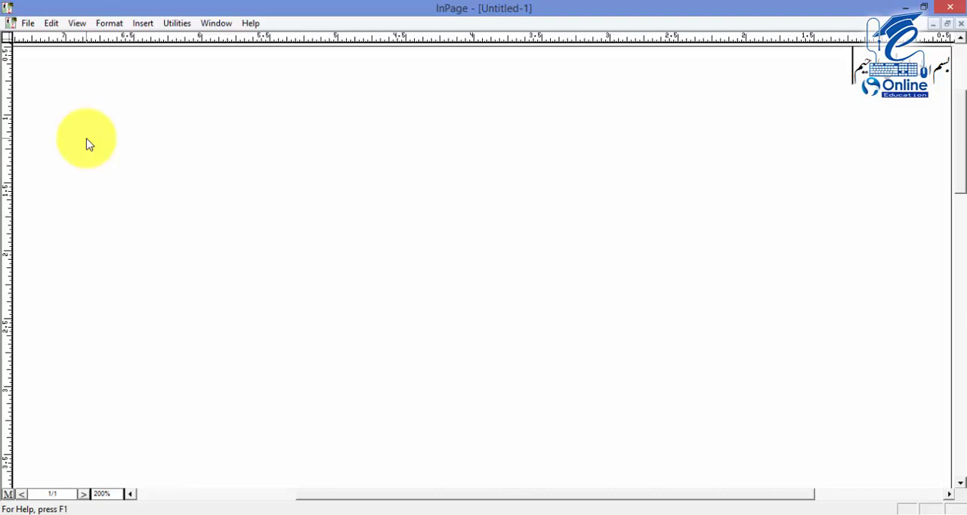
Show the hidden ribbon and tools palette again
click(74, 26)
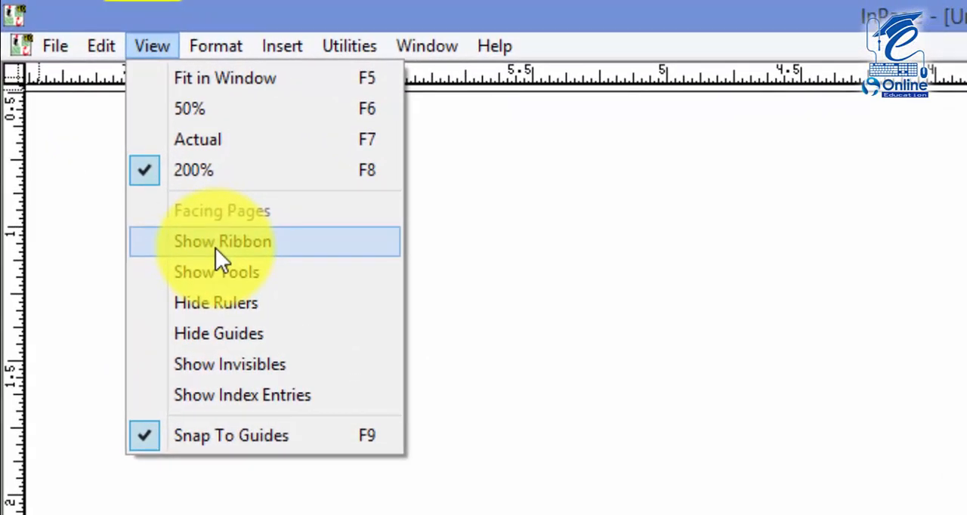
click(216, 248)
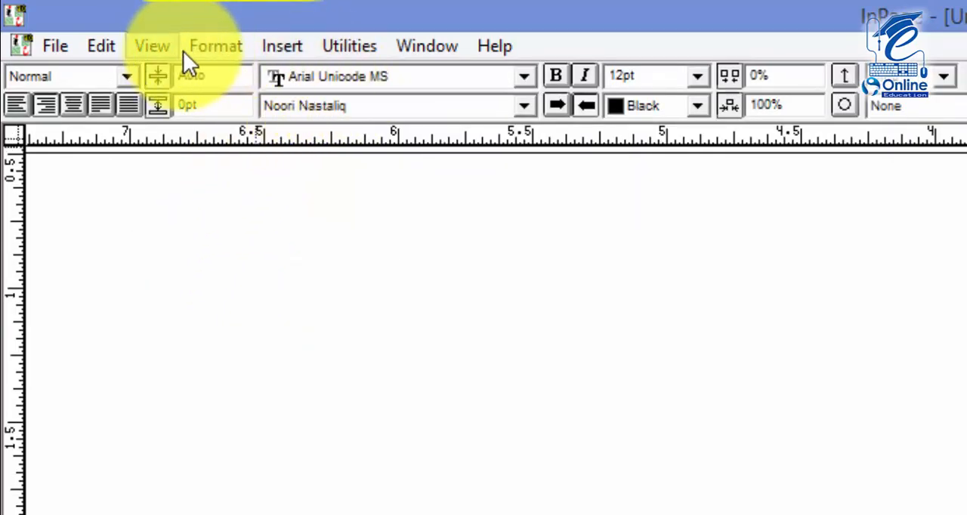
click(158, 43)
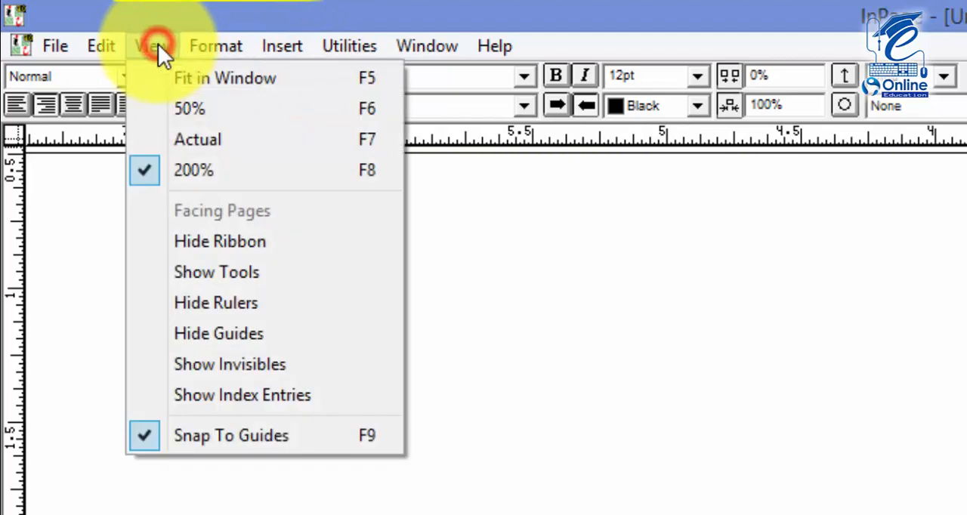
click(213, 273)
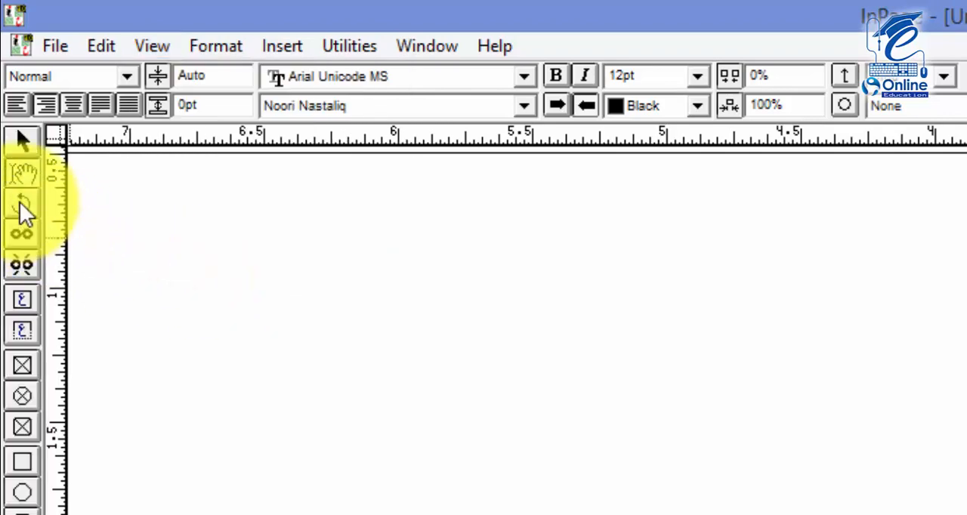
Look through the view and format commands, the style list, and the Latin and Urdu font lists on the ribbon
click(159, 47)
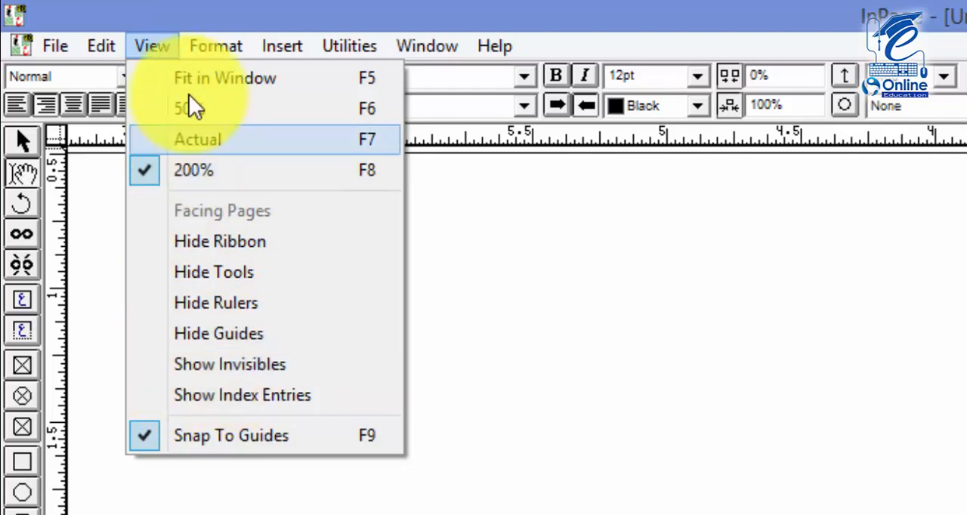
mouse_move(212, 41)
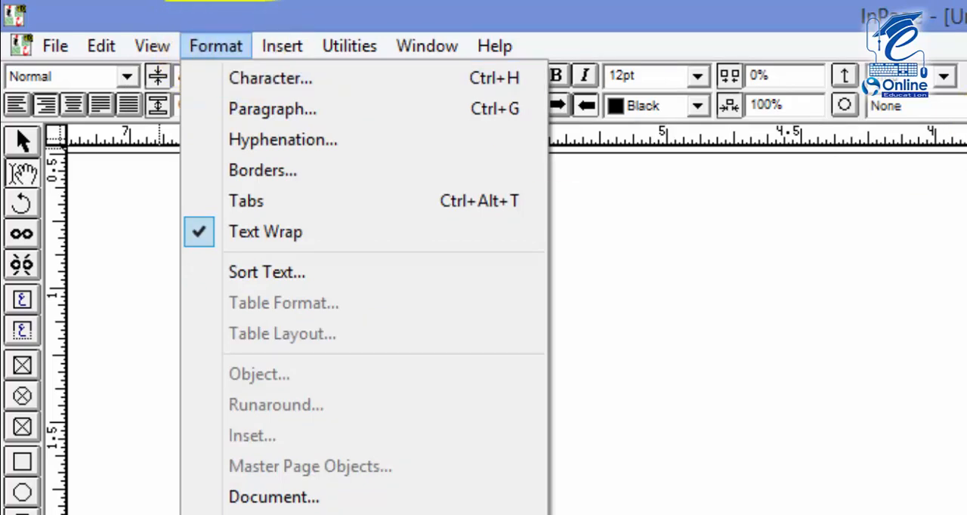
click(828, 100)
click(127, 75)
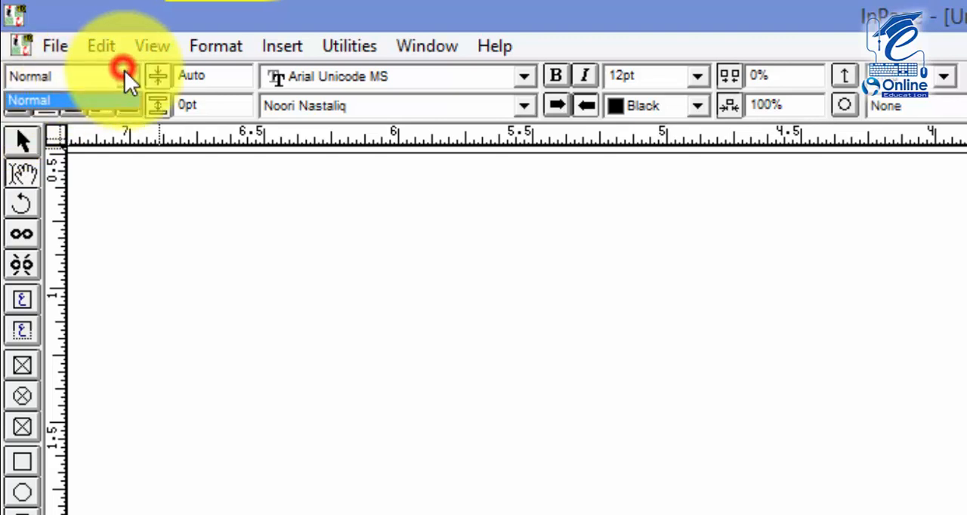
click(226, 72)
click(328, 77)
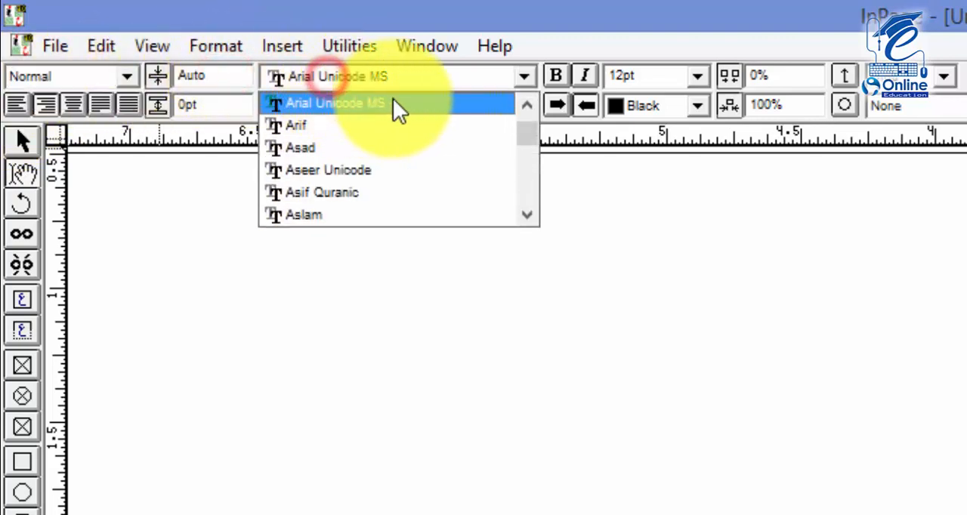
click(594, 177)
click(509, 110)
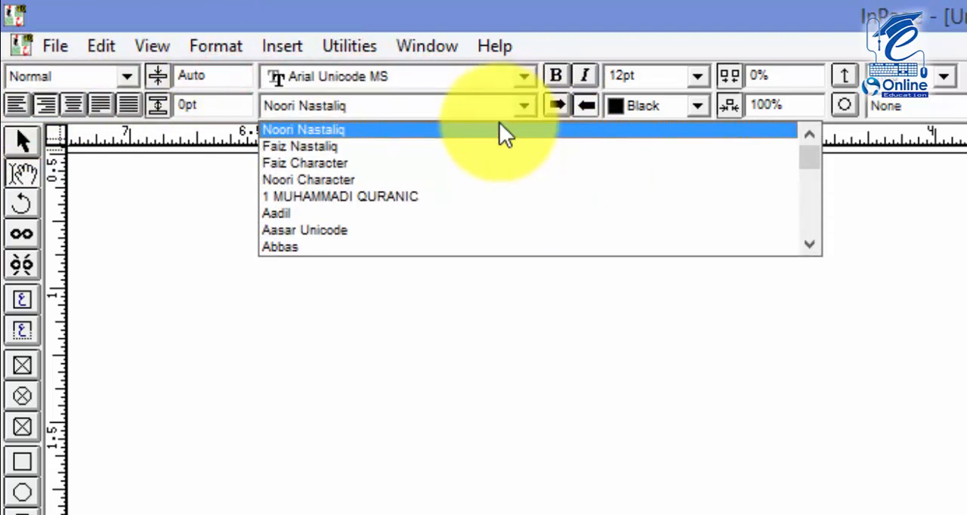
click(523, 344)
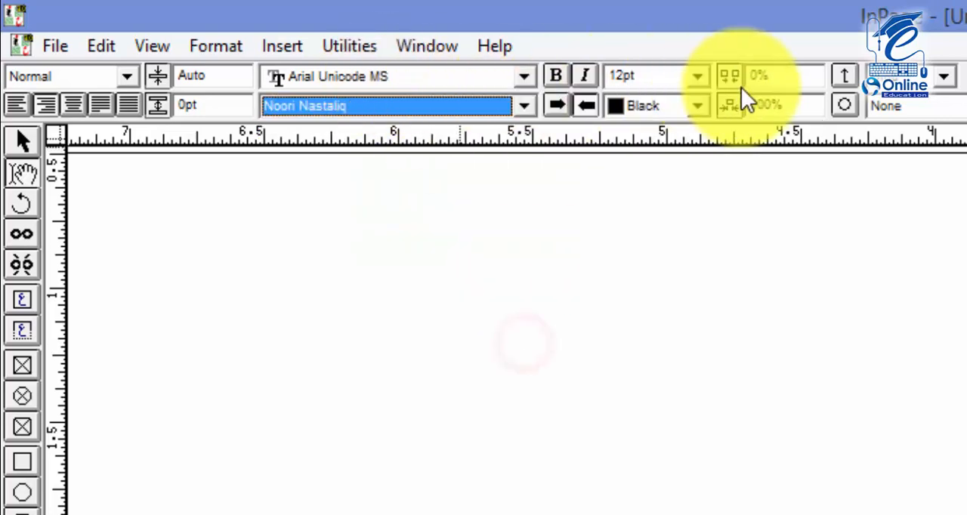
Look through the formatting commands and view the style sheet definitions without changing them
click(214, 46)
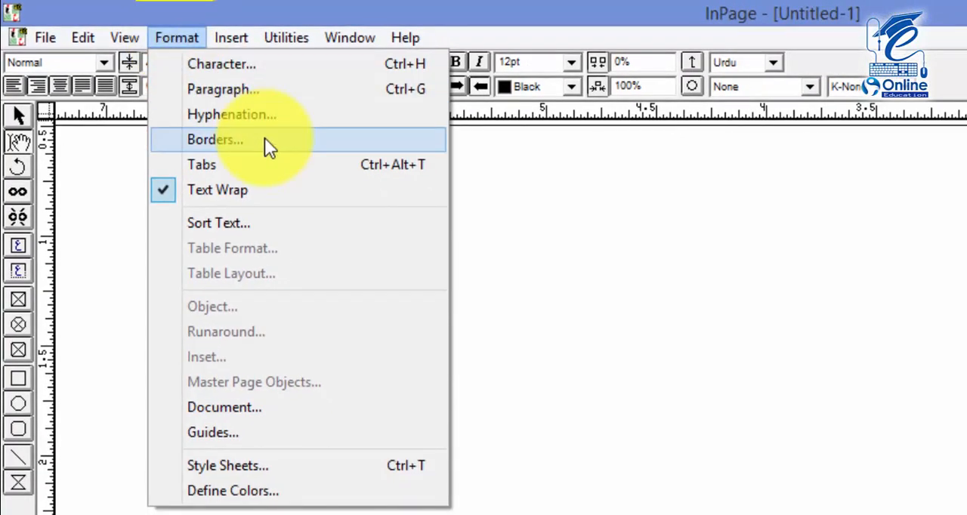
click(231, 37)
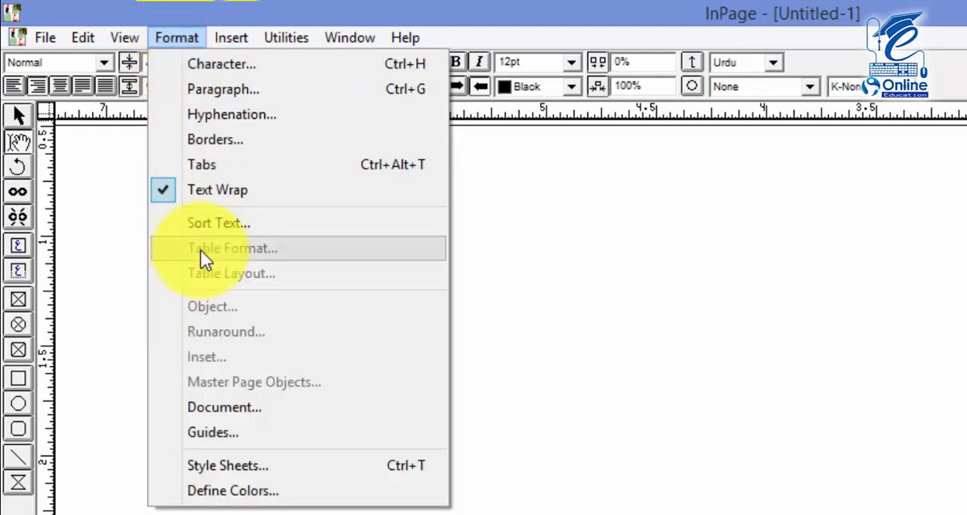
click(182, 32)
click(182, 32)
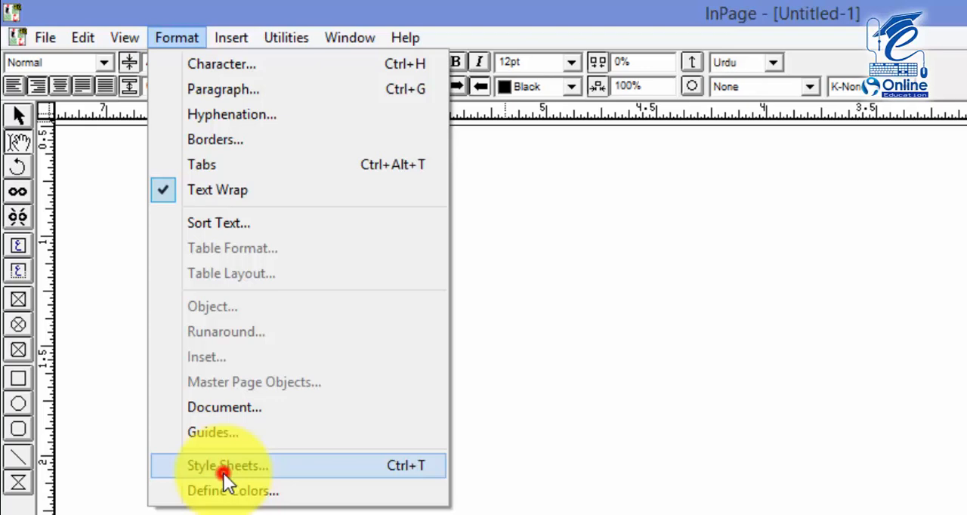
click(223, 473)
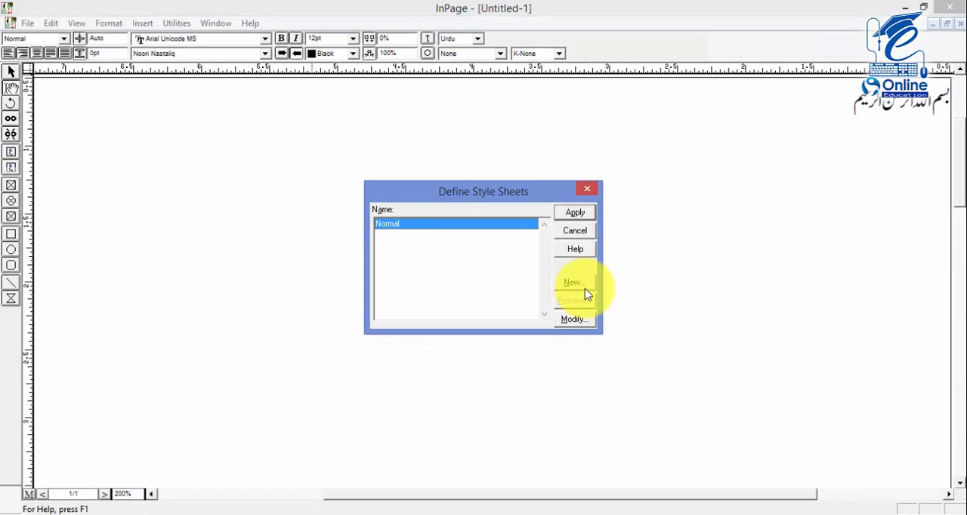
click(575, 230)
Add a second line reading "محترم جناب", a long underscore blank and "صاحب" below the opening line
click(647, 182)
text(محترم جن)
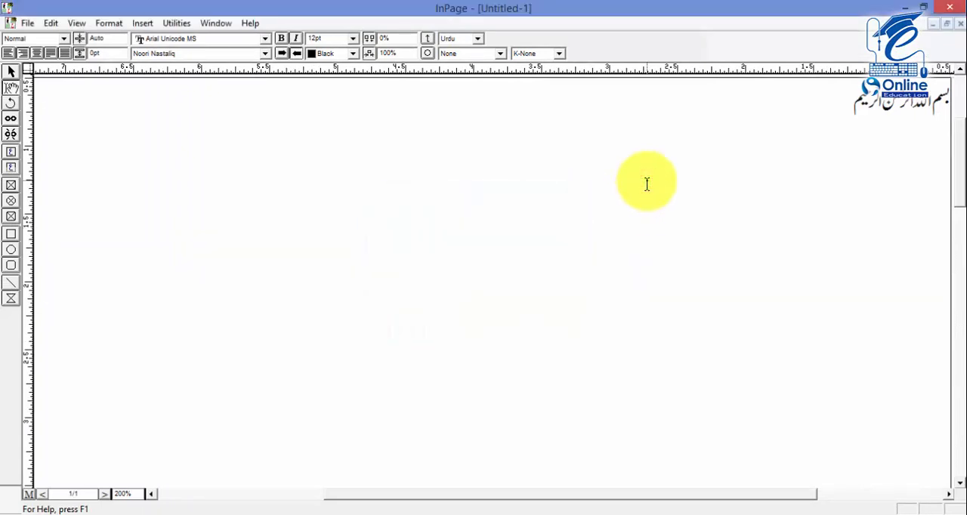
text(اب)
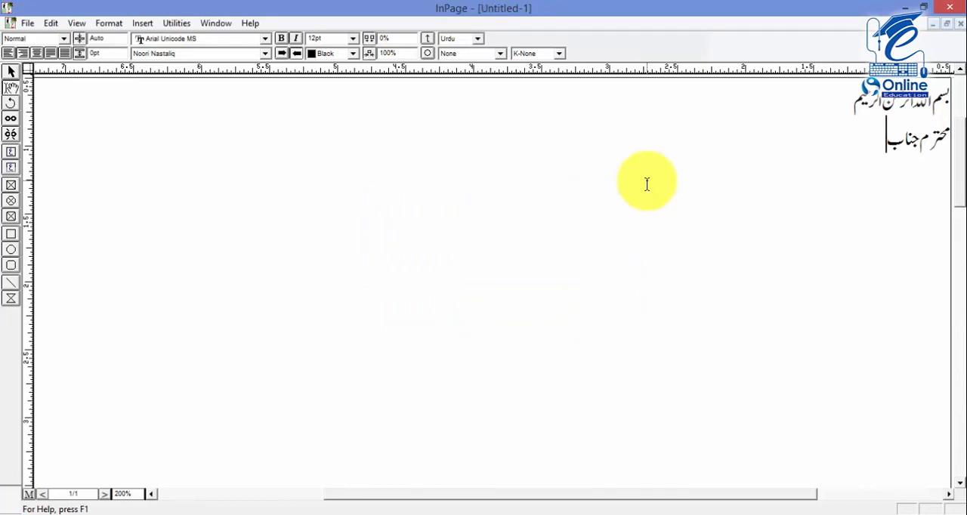
text(_______________________صاحب)
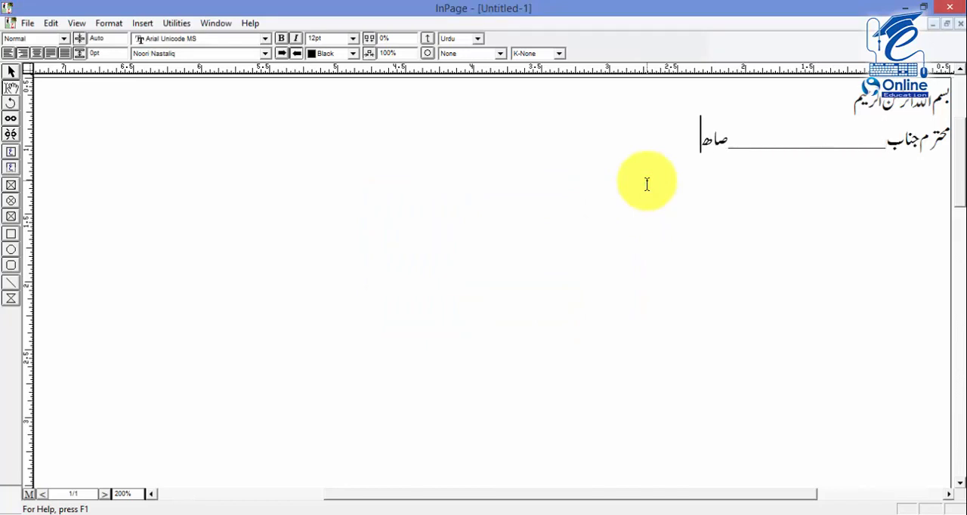
Add a third line reading "قُل ھُوَ اللہ", correcting the mistyped characters
key(Return)
text(قبلہ)
key(BackSpace)
key(BackSpace)
text(لﷺ)
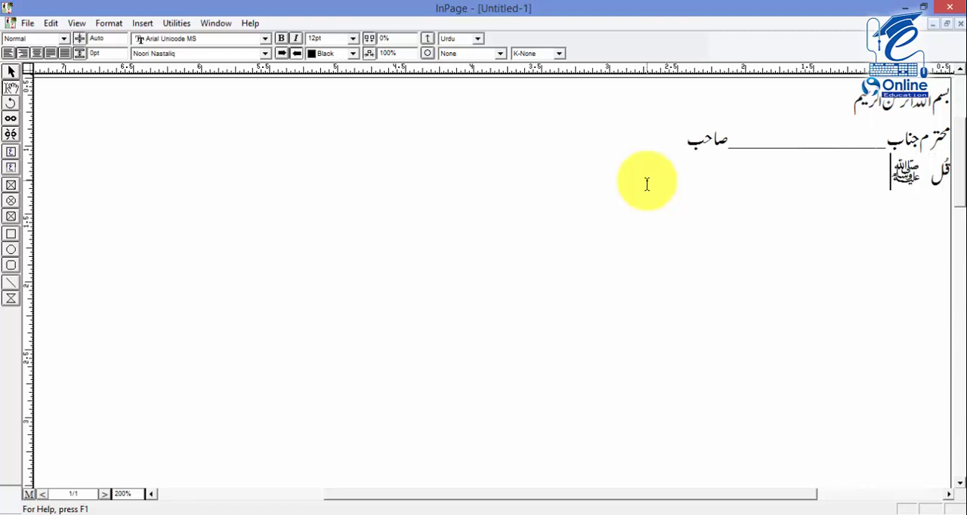
key(BackSpace)
text(ﷺ)
key(BackSpace)
key(BackSpace)
text(ﷺ)
key(BackSpace)
key(BackSpace)
text(ل ھو)
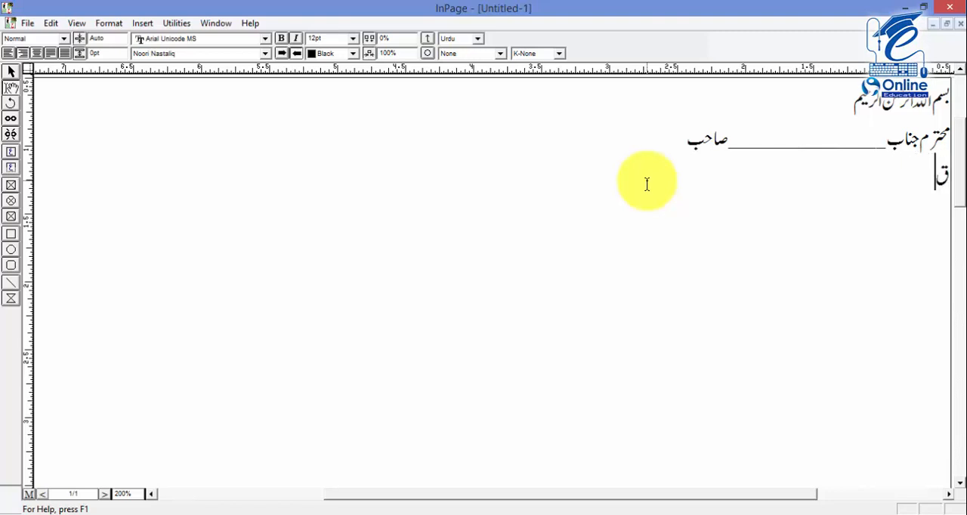
text(الل')
key(BackSpace)
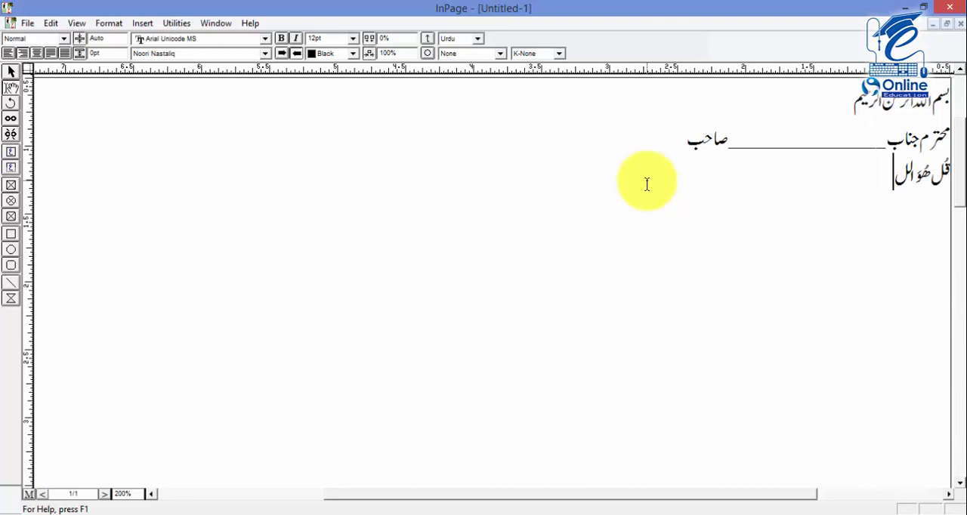
text(''')
key(BackSpace)
key(BackSpace)
key(BackSpace)
key(BackSpace)
key(BackSpace)
key(BackSpace)
text(اللہ)
Add a fourth line reading "کہو اللہ ایک ہے"
key(Return)
text(کہد)
key(BackSpace)
text(واللہ ایک ہے)
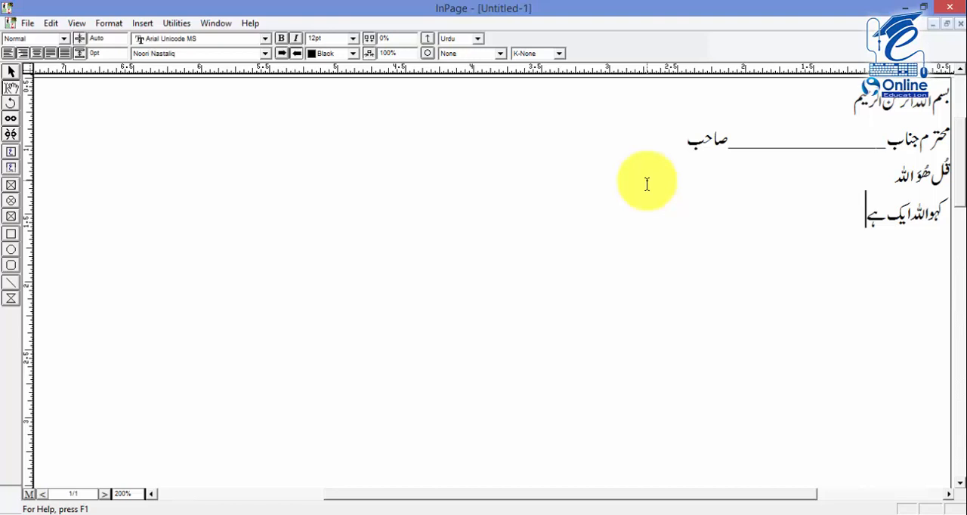
Set the font size of the fourth line, "کہو اللہ ایک ہے", to 10pt
drag(836, 216, 950, 213)
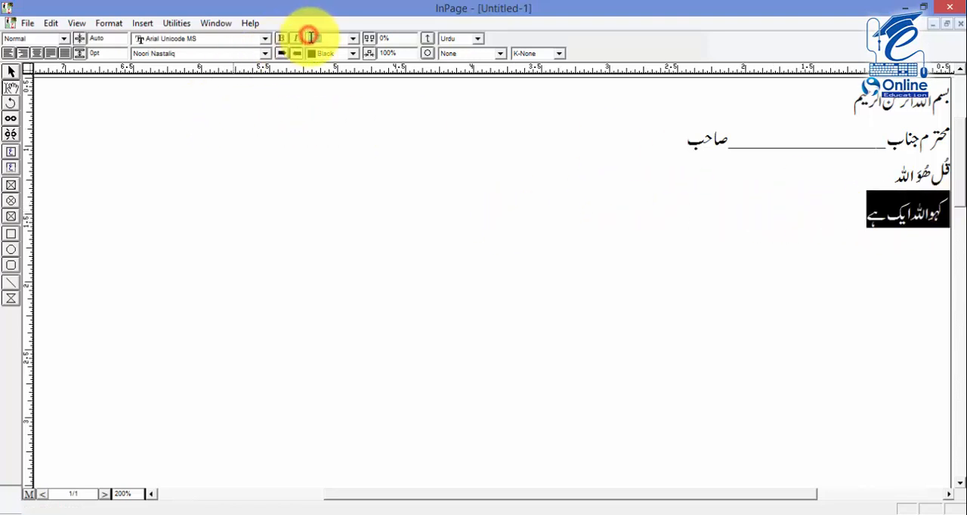
click(352, 37)
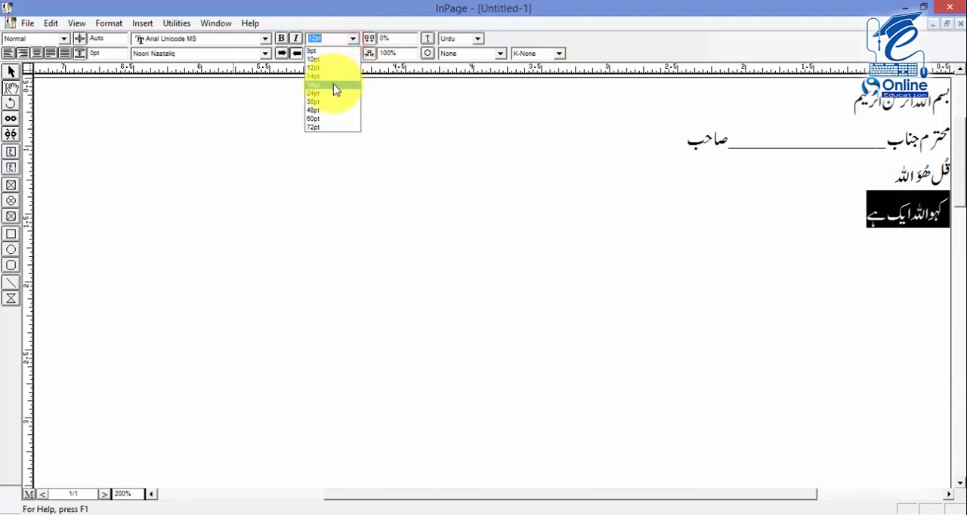
click(331, 60)
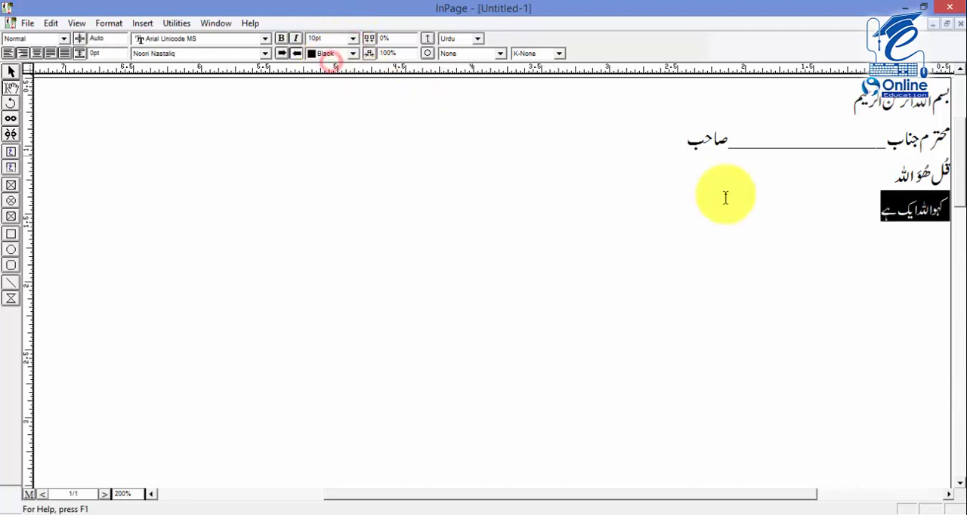
Format the third line, "قُل ھُوَ اللہ", at 18pt in the Trad Arabic Bold Unicode font
drag(869, 182, 953, 170)
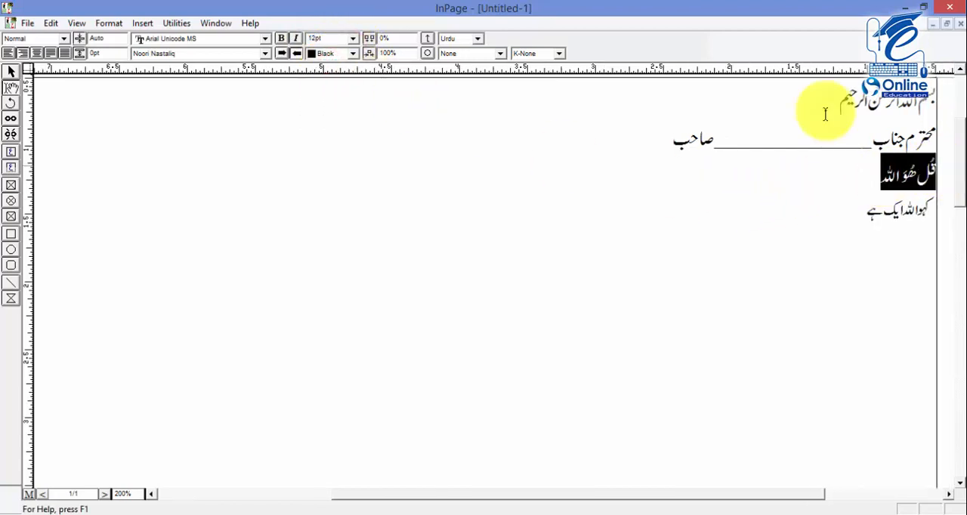
click(352, 38)
click(333, 88)
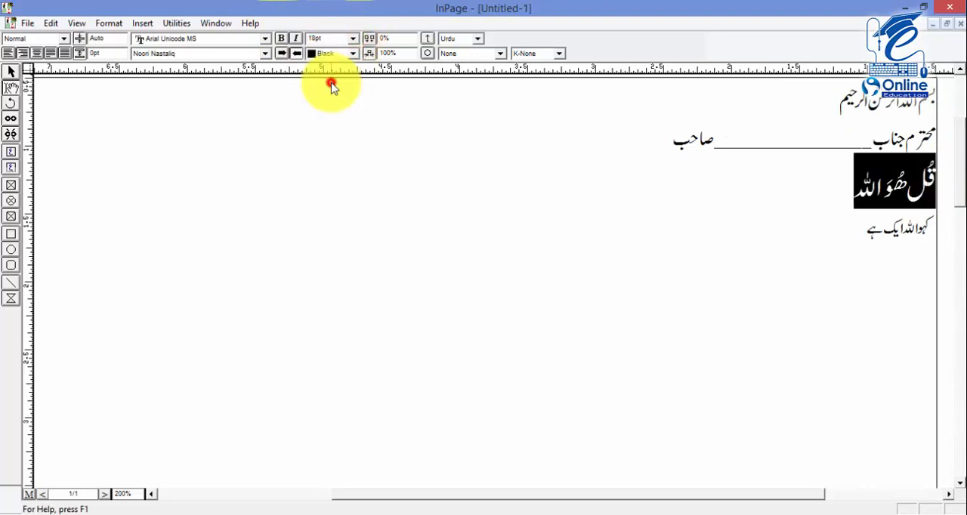
click(186, 51)
key(t)
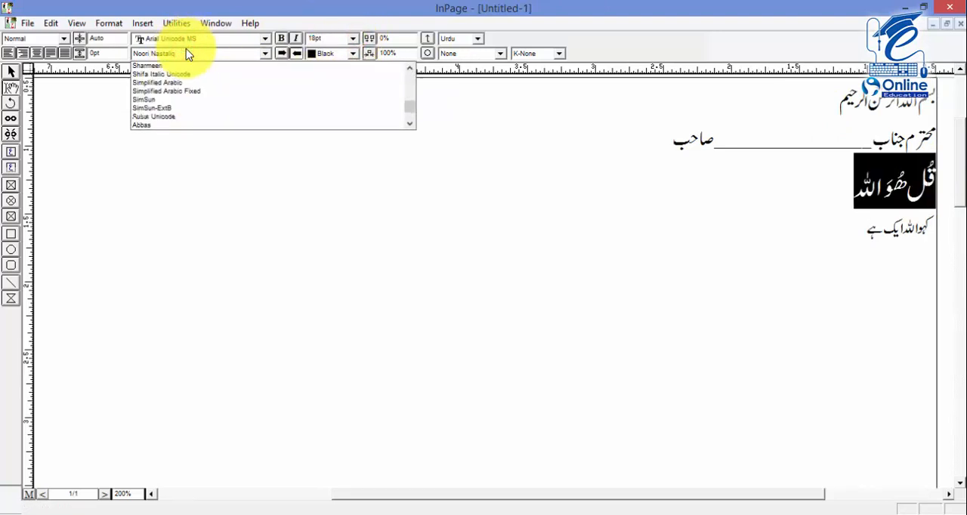
scroll(186, 92, down, 1)
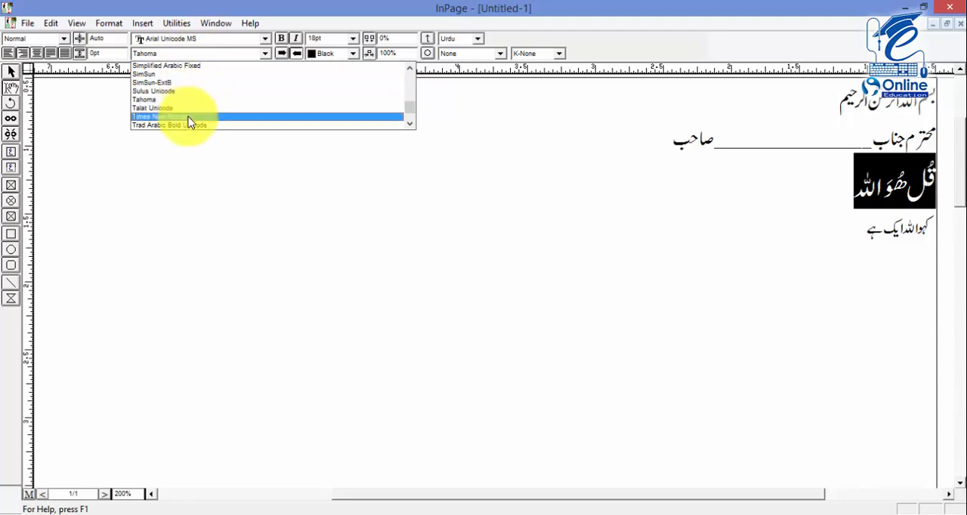
click(189, 125)
click(642, 172)
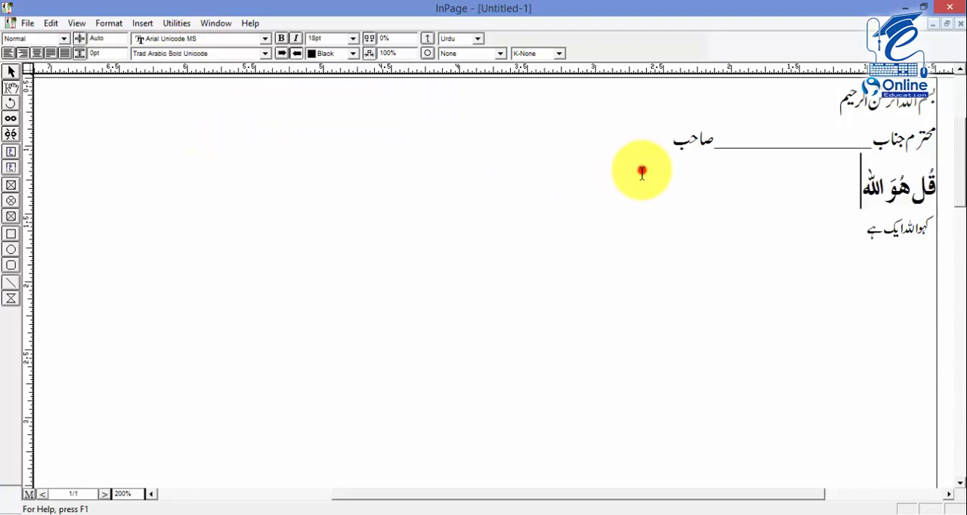
Set the font size of the second line, with the underscore blank, to 16pt
drag(662, 138, 933, 134)
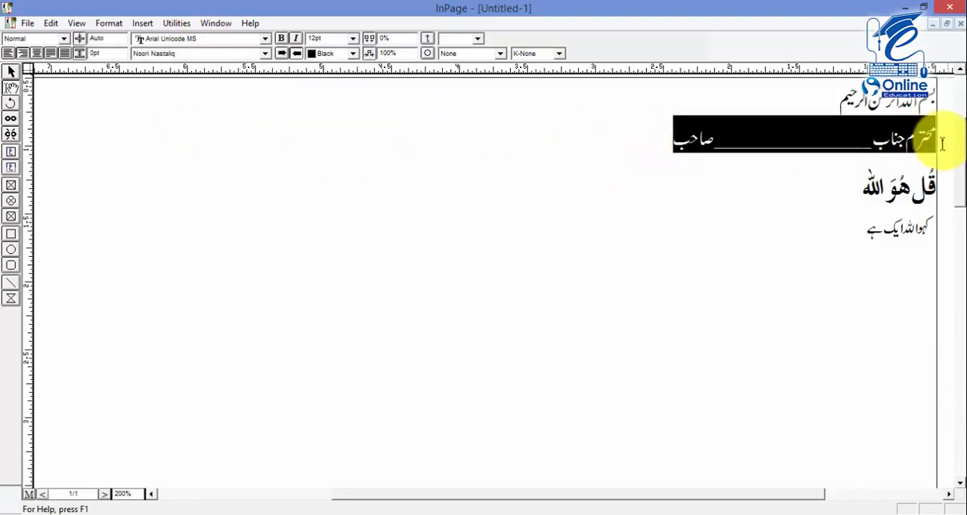
click(353, 38)
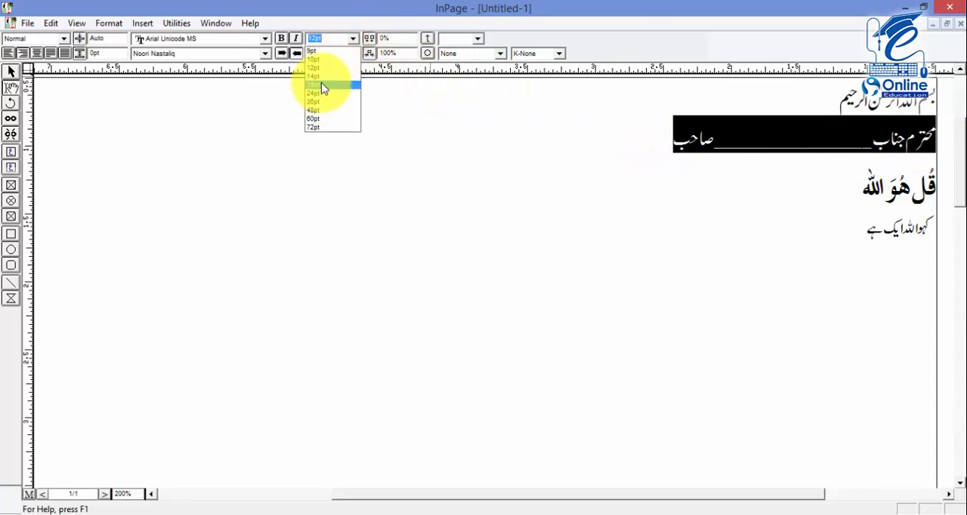
click(334, 39)
text(16)
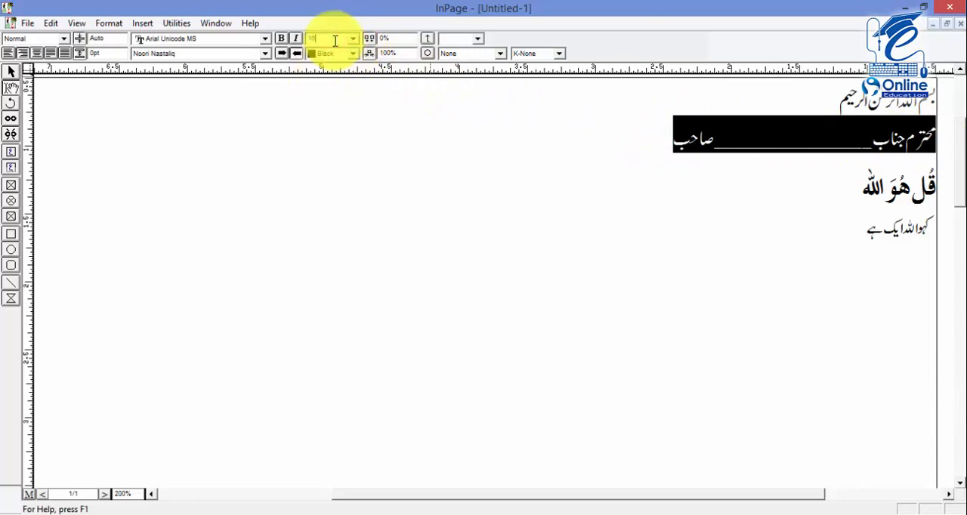
key(Return)
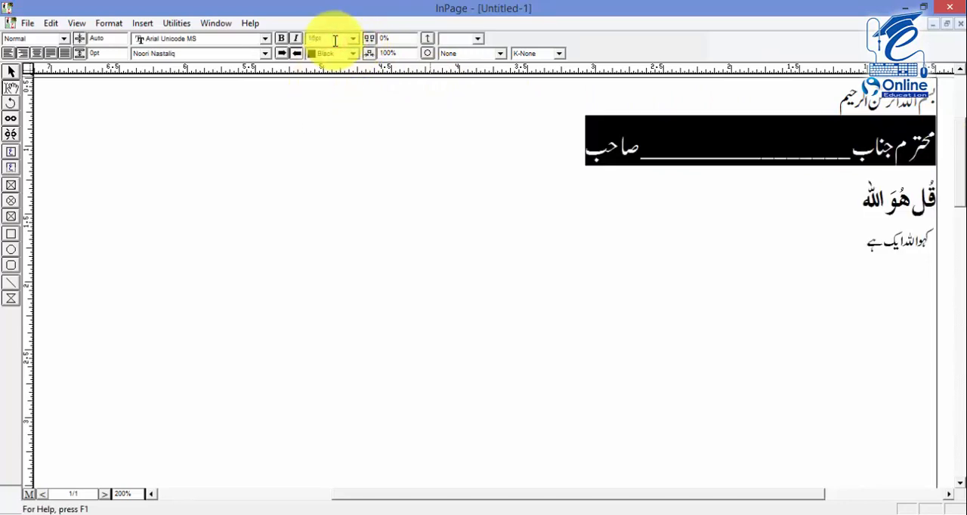
Change the font of the opening Bismillah line to Diwani Unicode
click(777, 97)
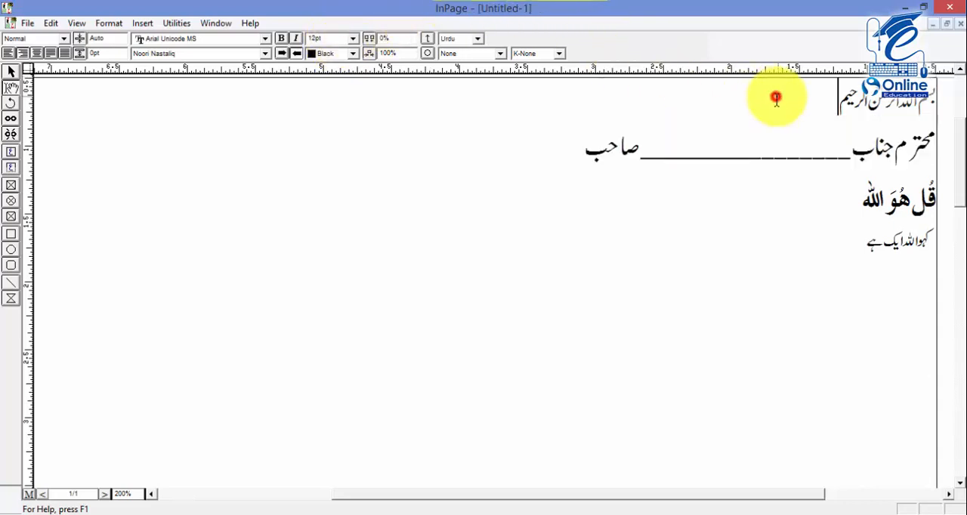
drag(825, 96, 928, 89)
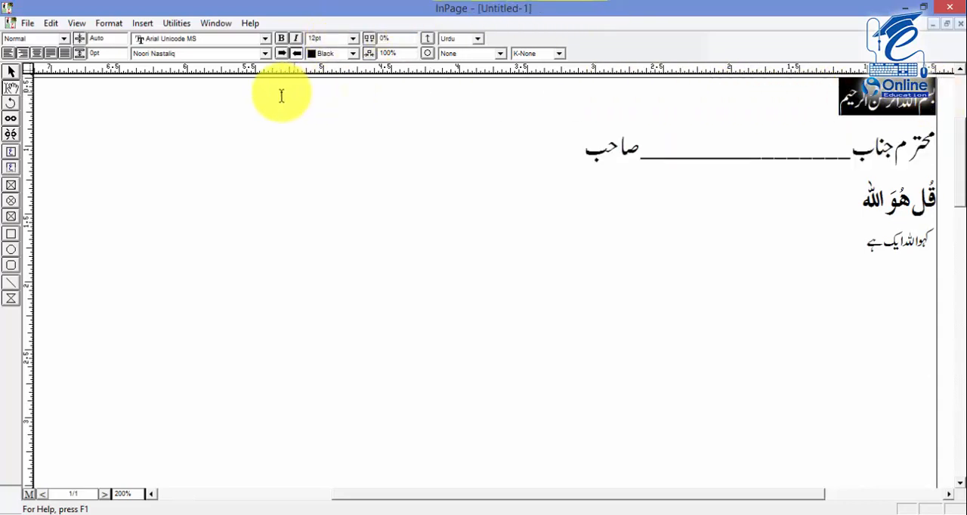
click(255, 54)
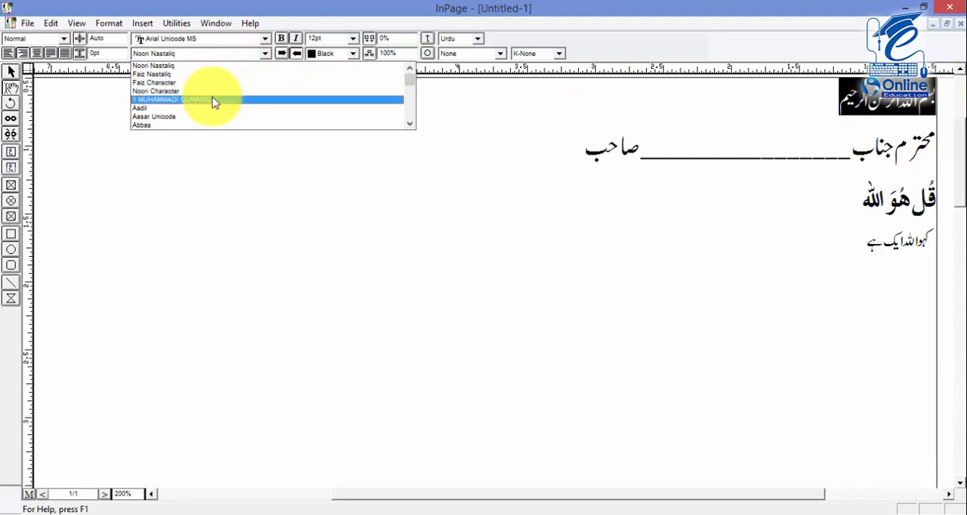
drag(409, 81, 413, 90)
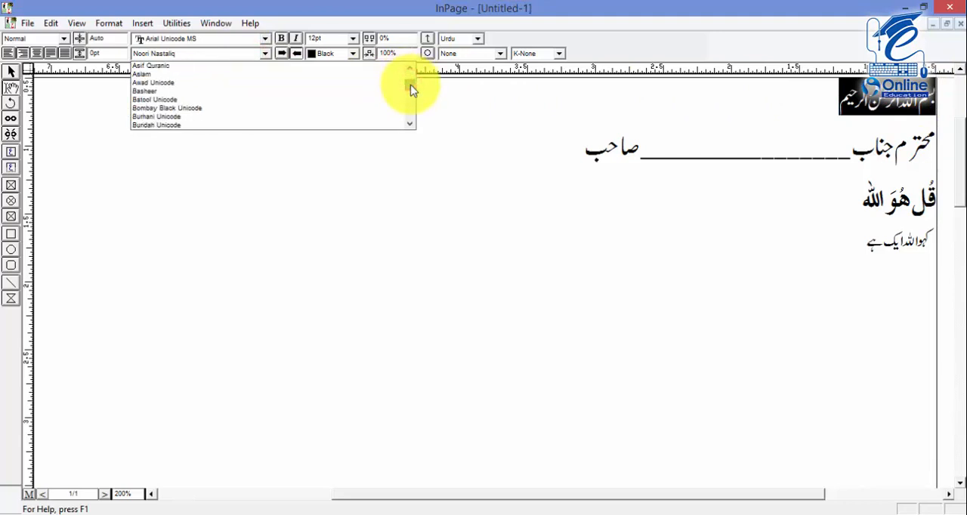
key(d)
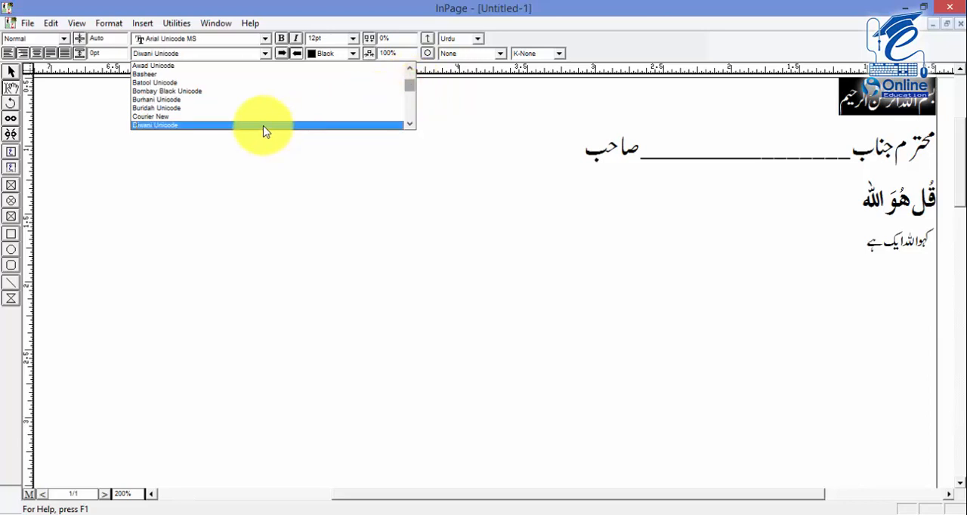
click(263, 130)
click(361, 167)
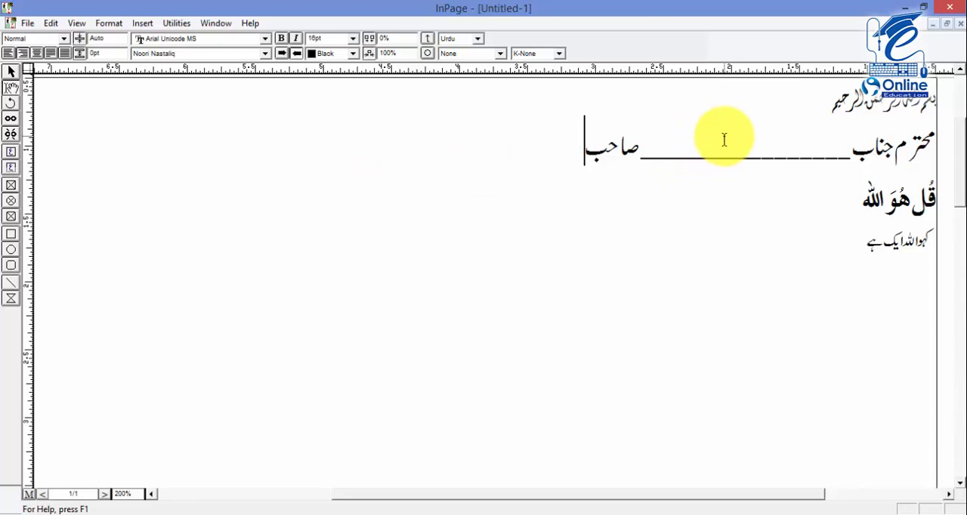
Create a style sheet named "Mater" and assign it the key equivalent M
key(F11)
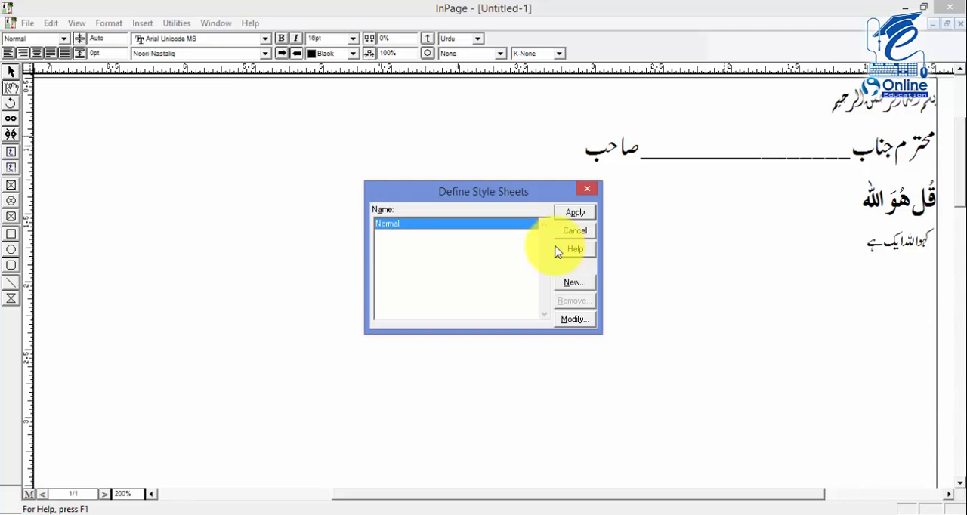
click(572, 282)
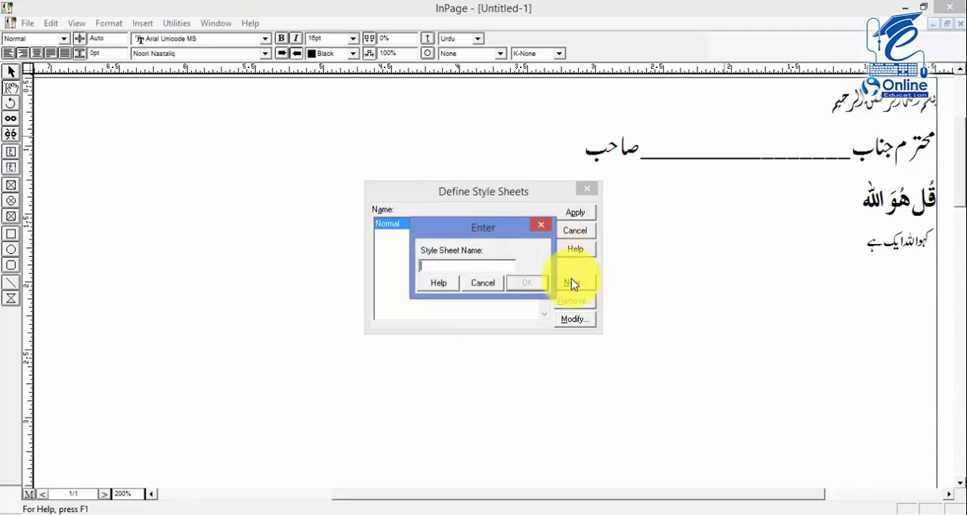
text(Mater)
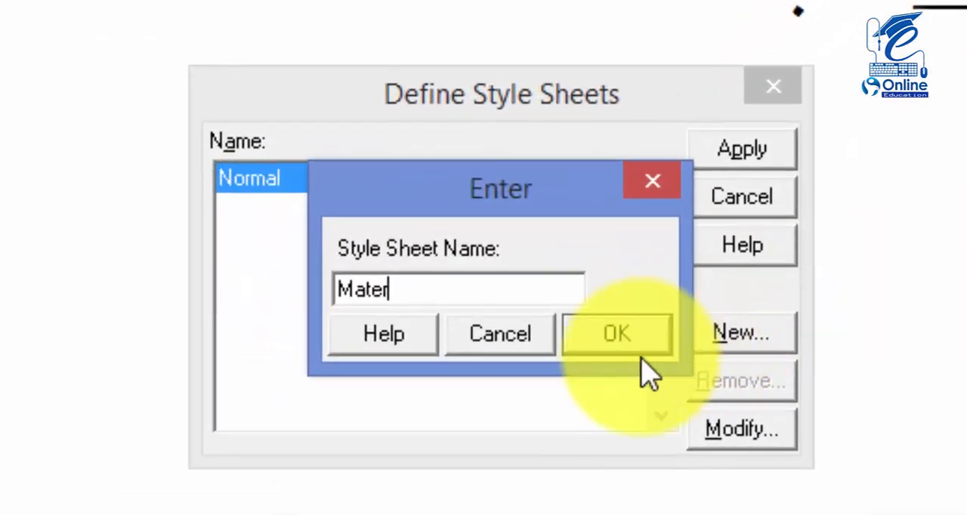
click(597, 336)
click(412, 190)
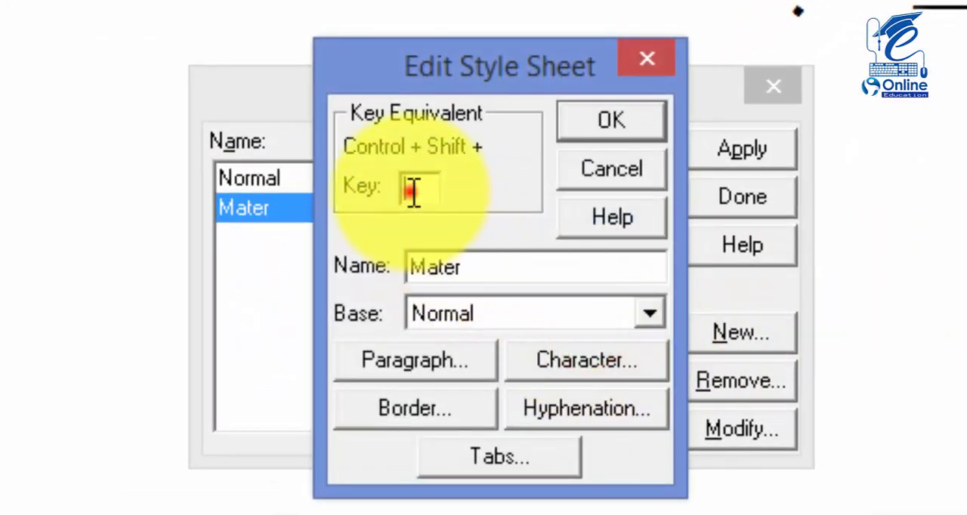
text(M)
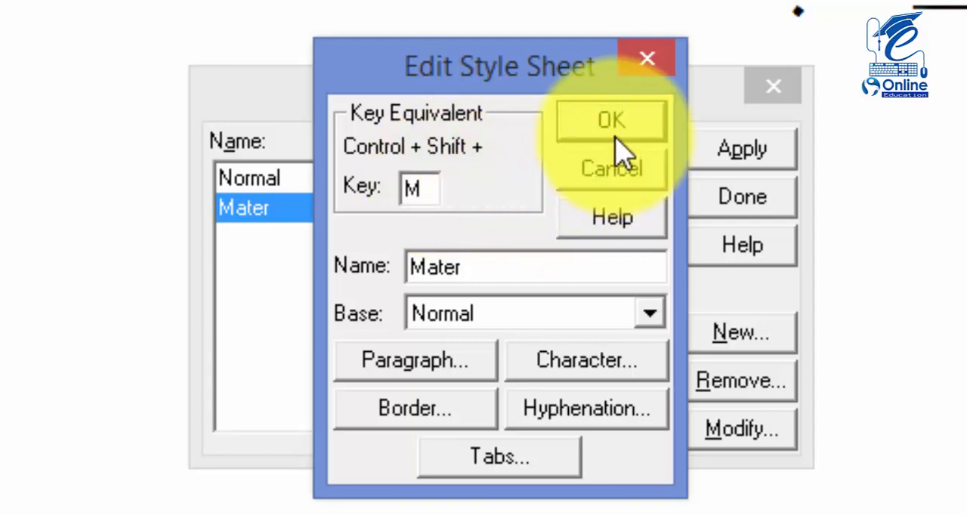
Set the Mater style sheet's paragraph alignment to Justified and its line height to 23
click(413, 364)
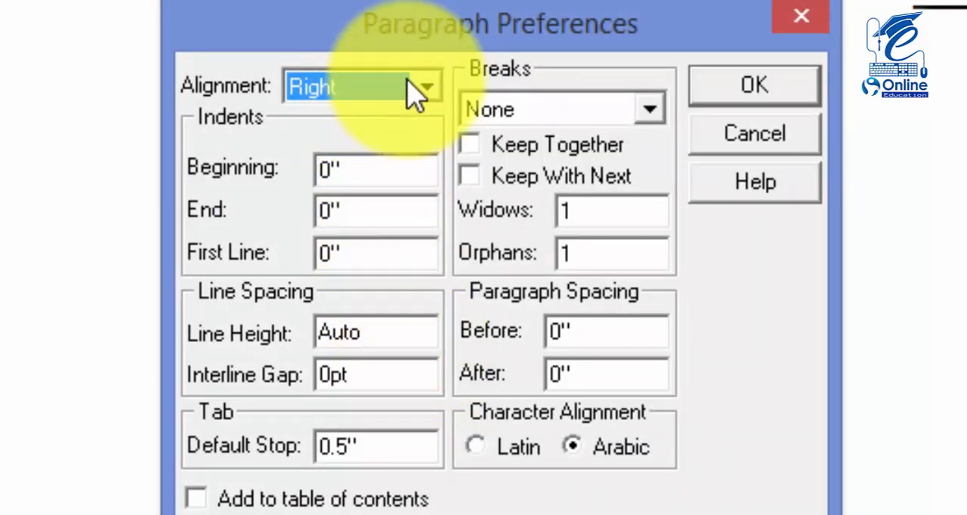
click(426, 85)
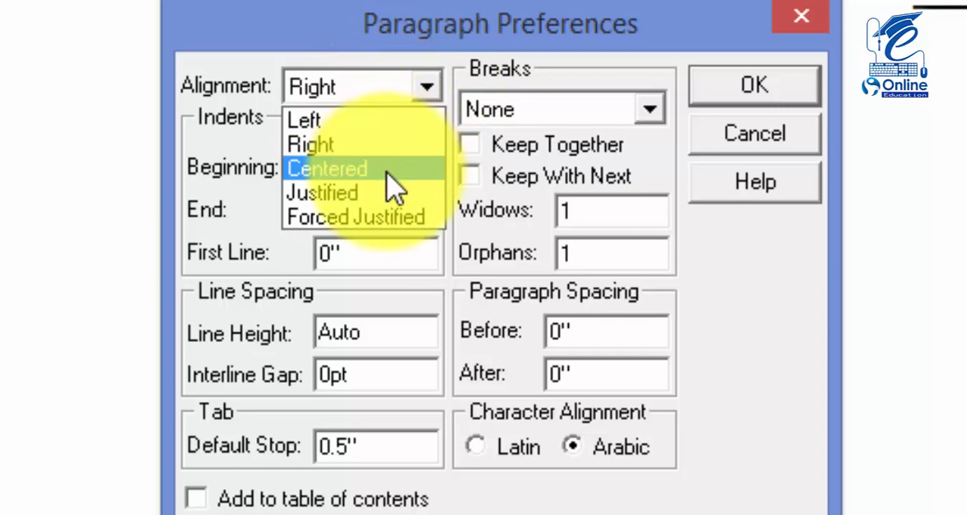
click(385, 198)
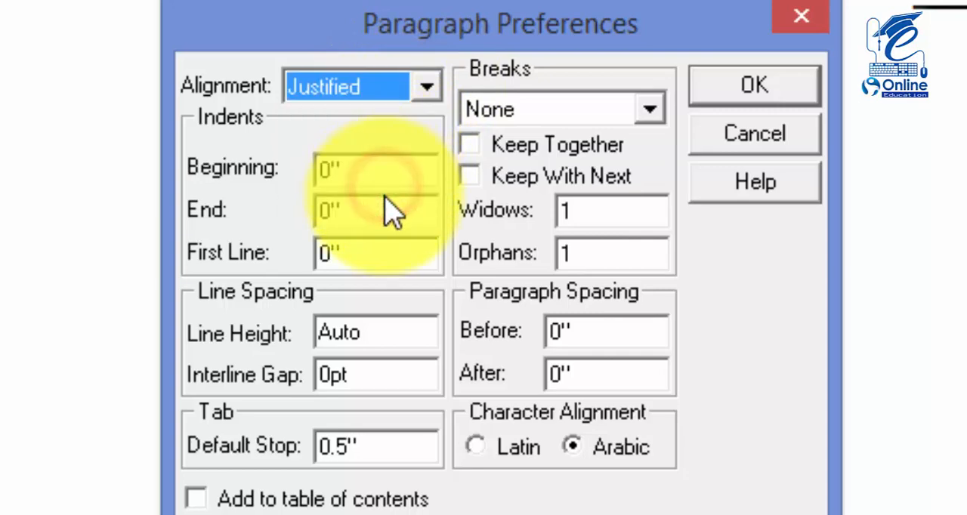
double_click(375, 333)
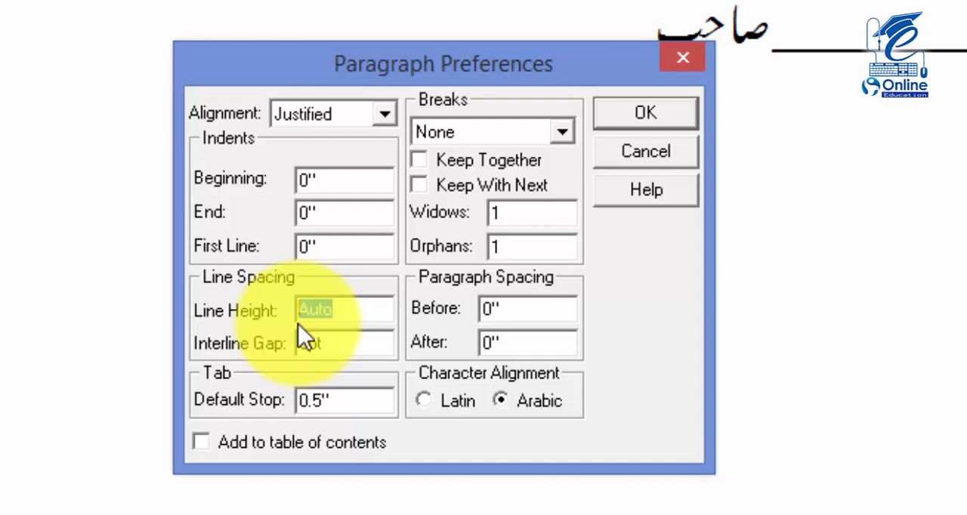
text(23)
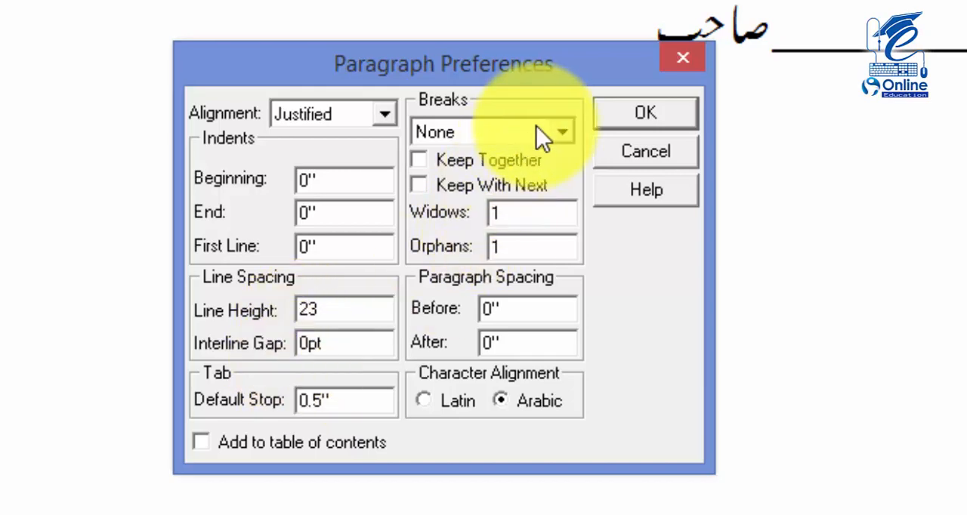
click(638, 113)
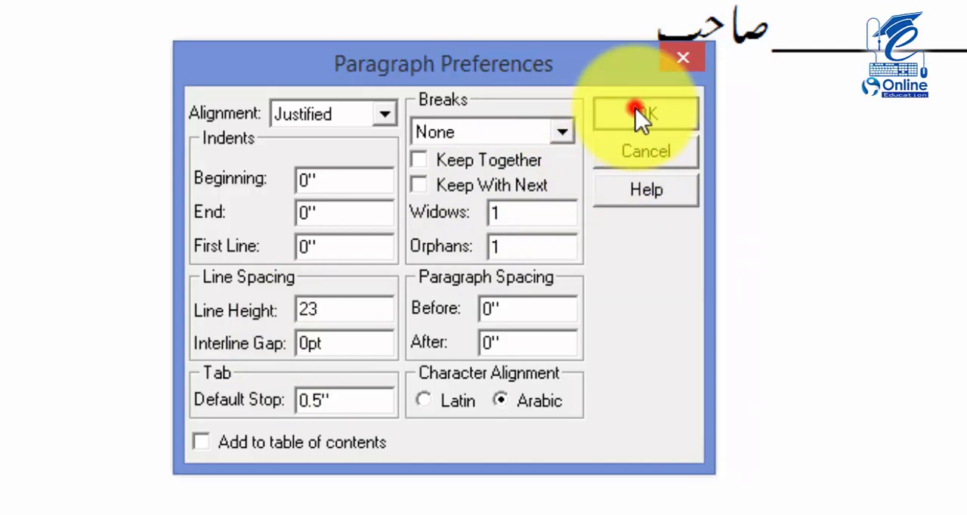
Set the Mater style sheet's character size to 16 with the Noori Nastaliq Urdu font, and finish defining style sheets
click(513, 338)
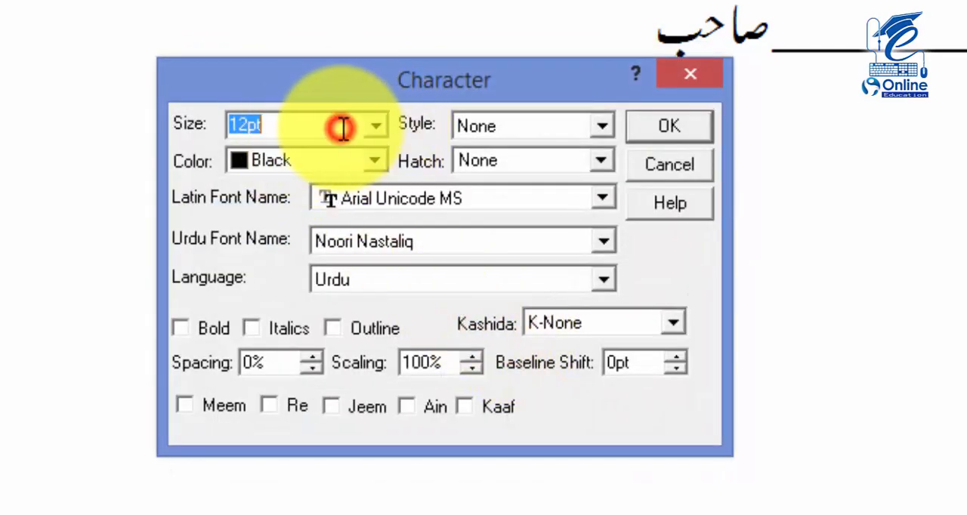
text(16)
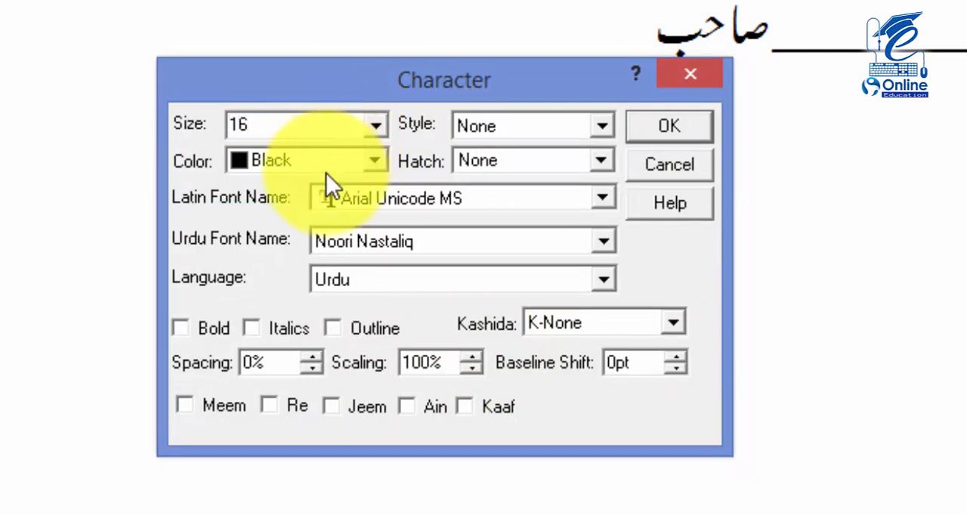
click(418, 240)
click(397, 257)
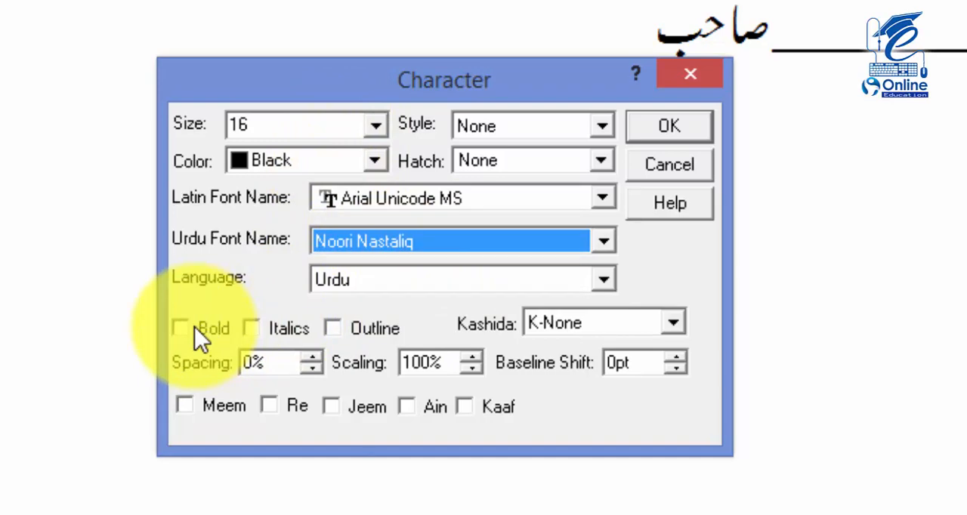
click(681, 126)
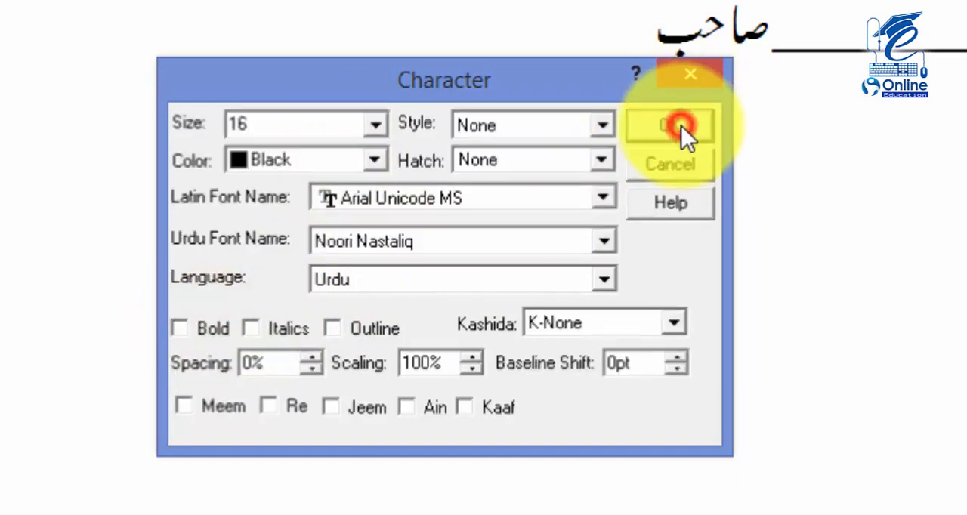
click(533, 136)
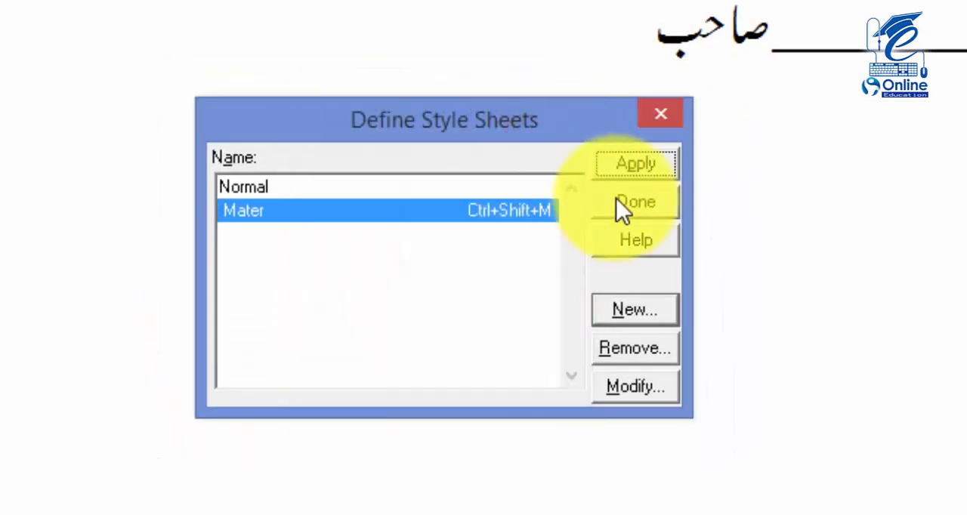
click(619, 203)
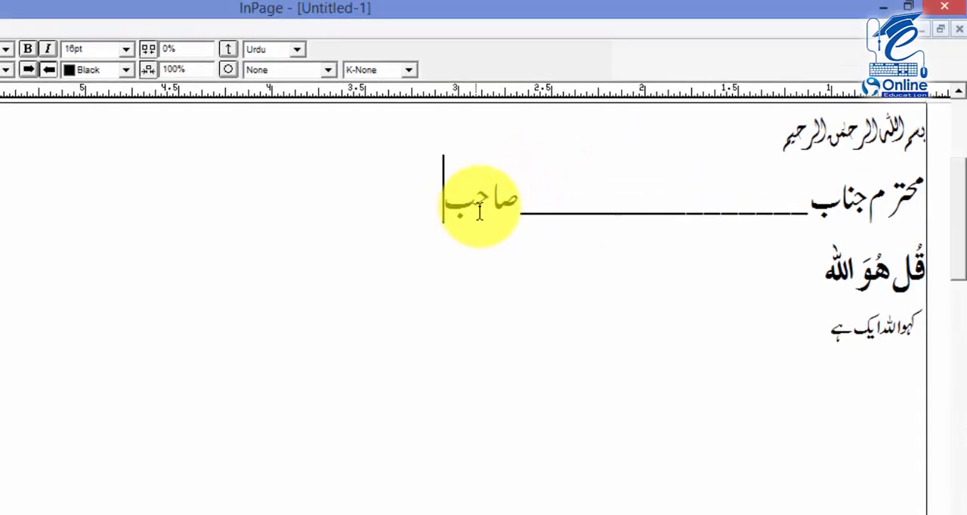
Set the font size of the whole second line, including the underscore blank, to 12pt
double_click(479, 205)
drag(432, 205, 816, 206)
click(666, 203)
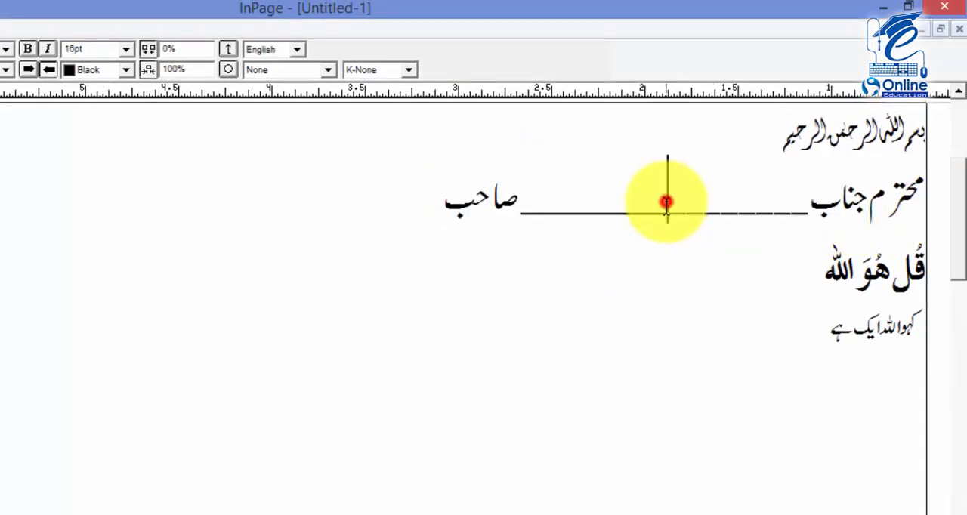
drag(415, 206, 917, 190)
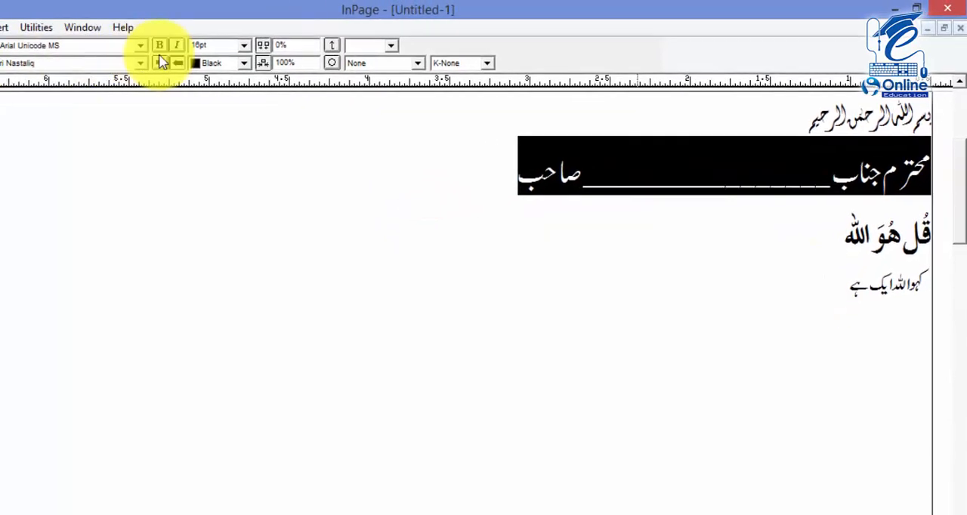
click(202, 44)
click(244, 45)
click(205, 91)
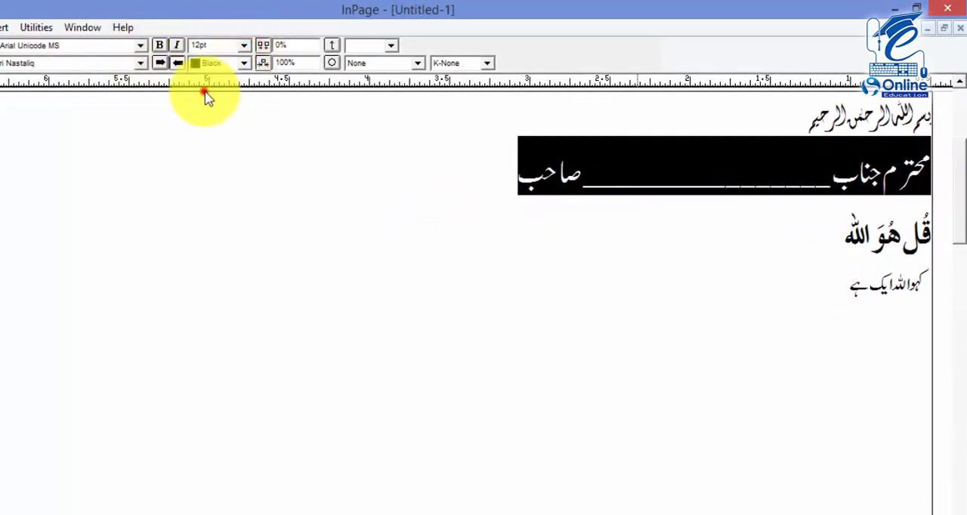
click(431, 201)
double_click(589, 180)
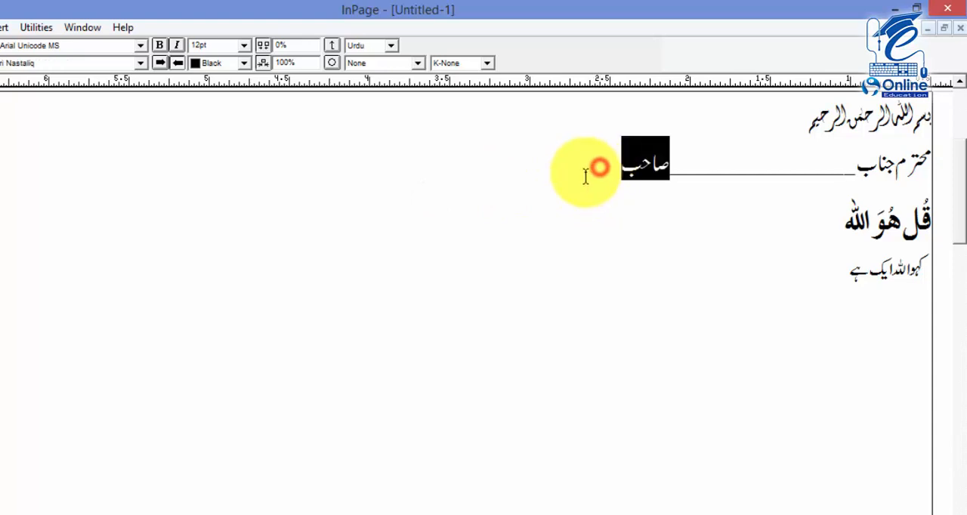
click(618, 170)
click(690, 171)
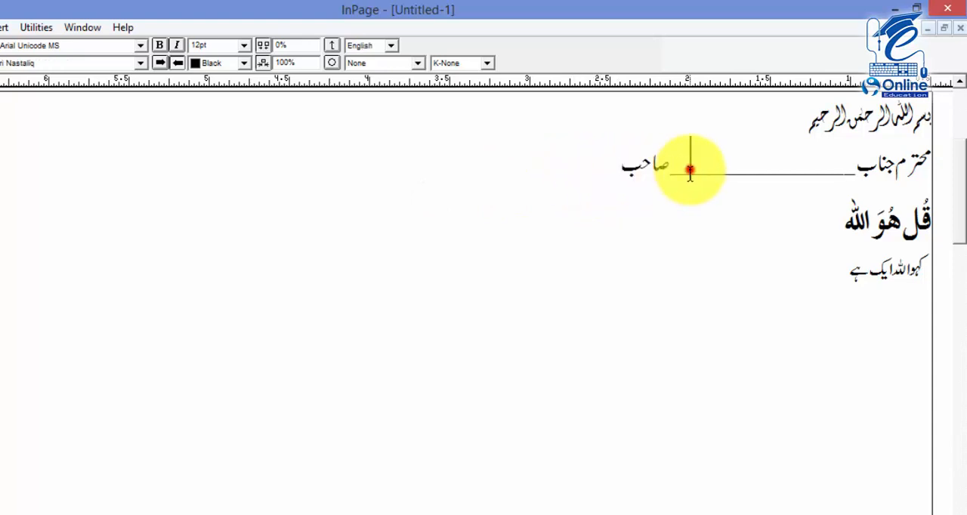
drag(598, 160, 864, 166)
click(865, 170)
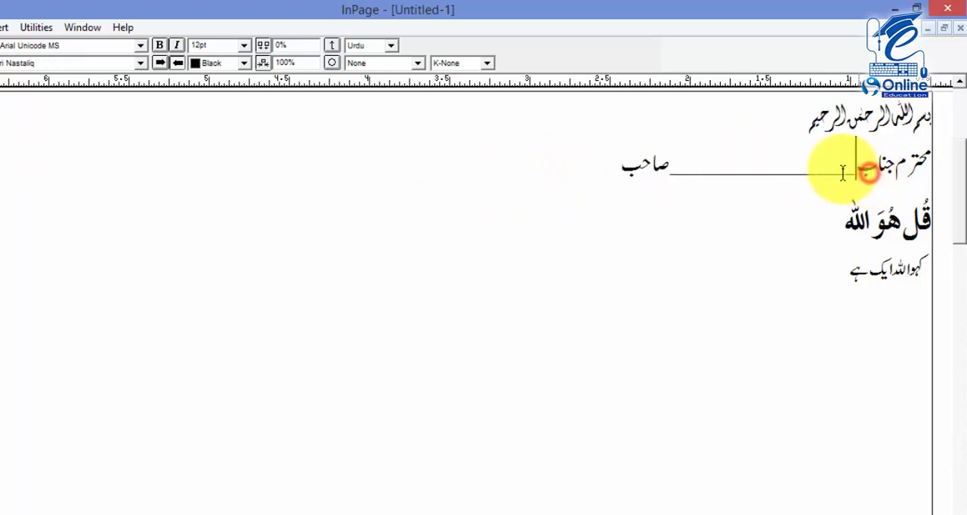
drag(635, 163, 890, 179)
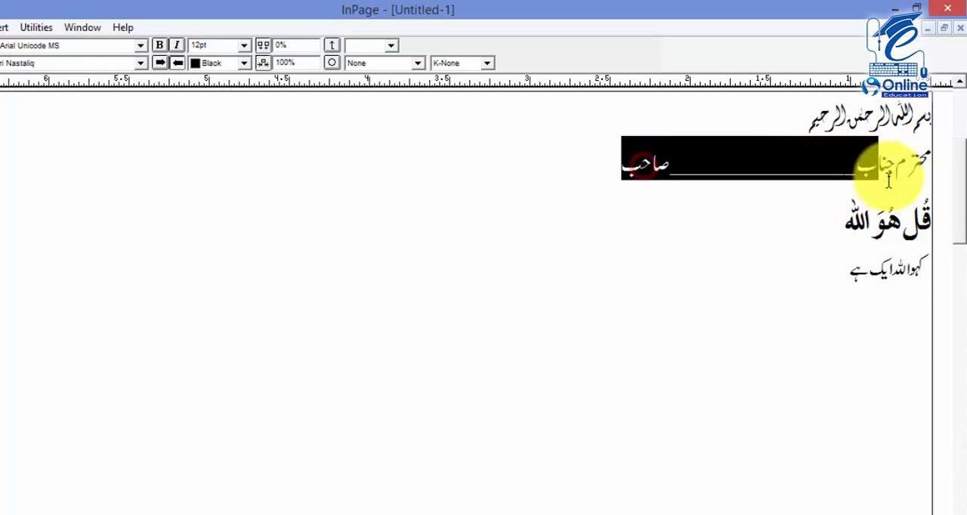
Apply the Mater style sheet to the second line through its assigned key equivalent
click(782, 171)
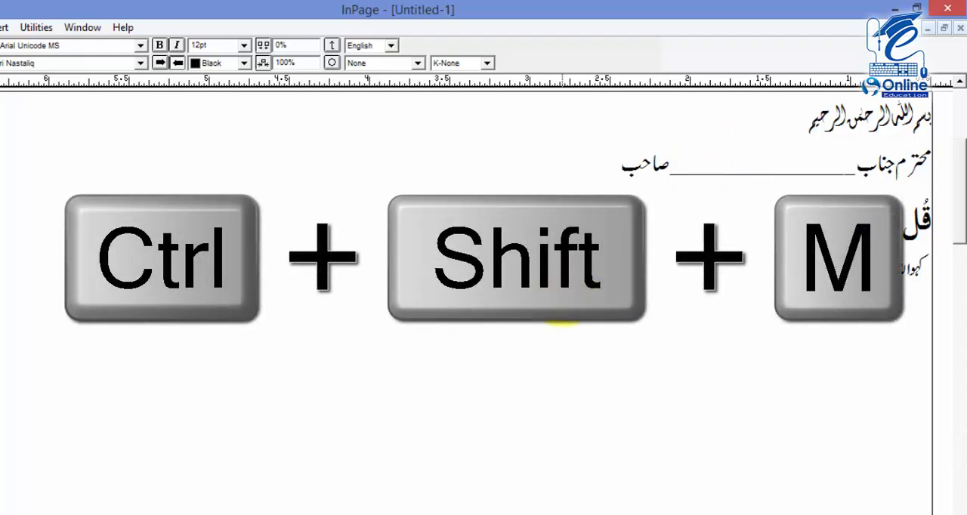
key(ctrl+shift+m)
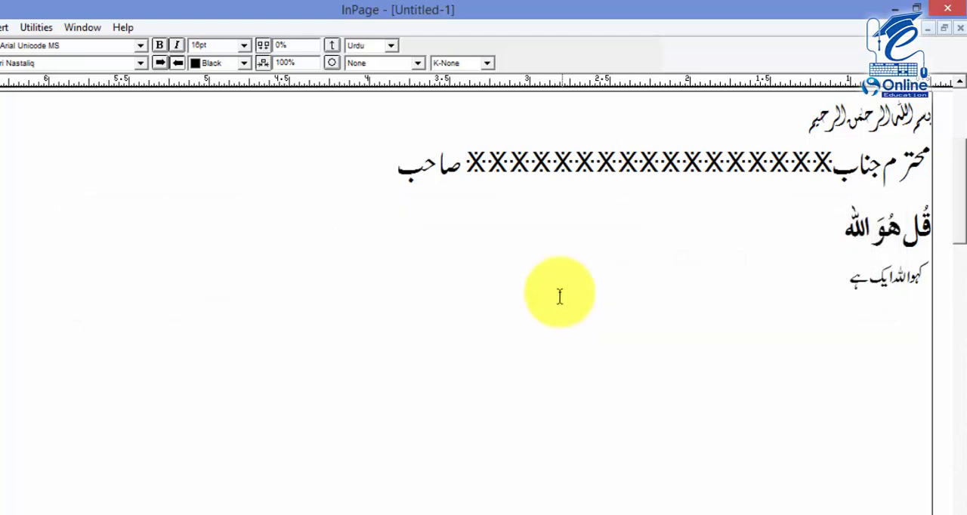
Replace the row of X characters in the second line with "،" and a row of dashes, and check the line's height setting
drag(466, 162, 832, 179)
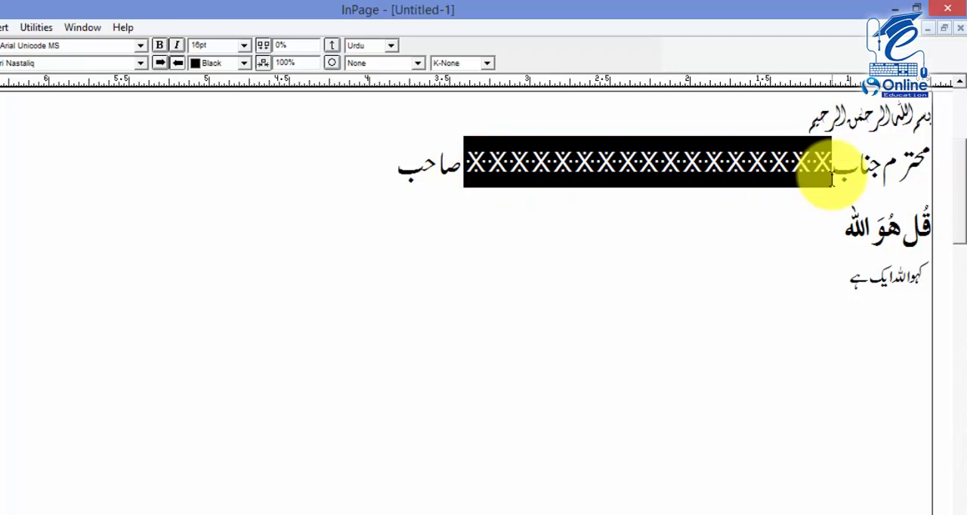
text(،--------------------)
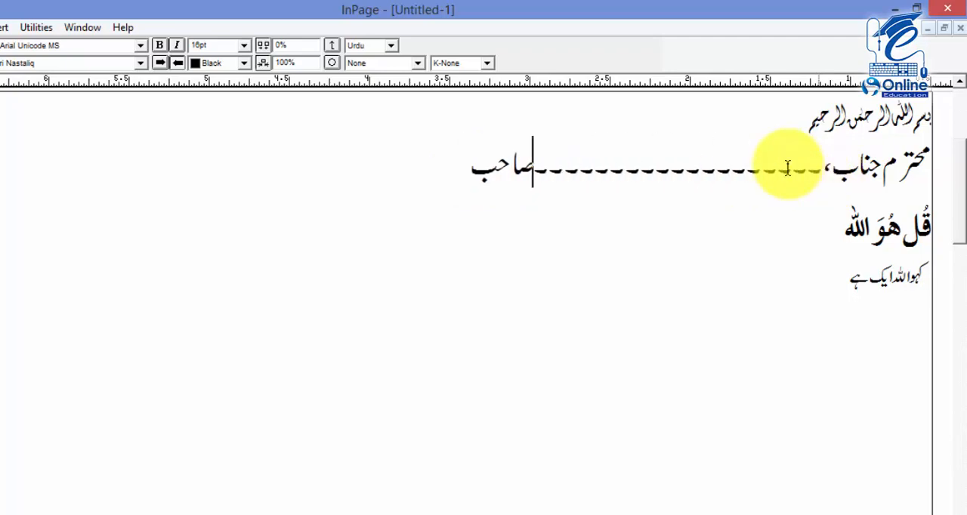
drag(471, 172, 695, 169)
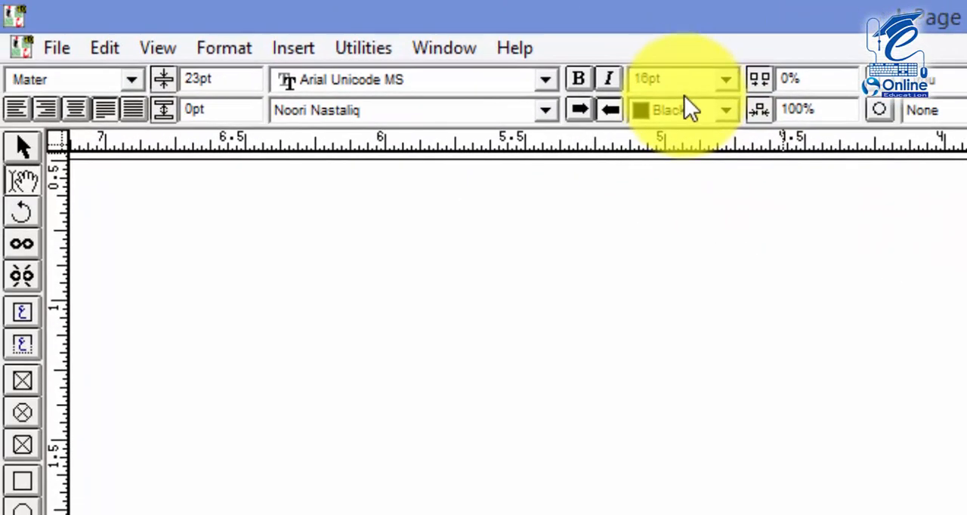
drag(231, 80, 146, 82)
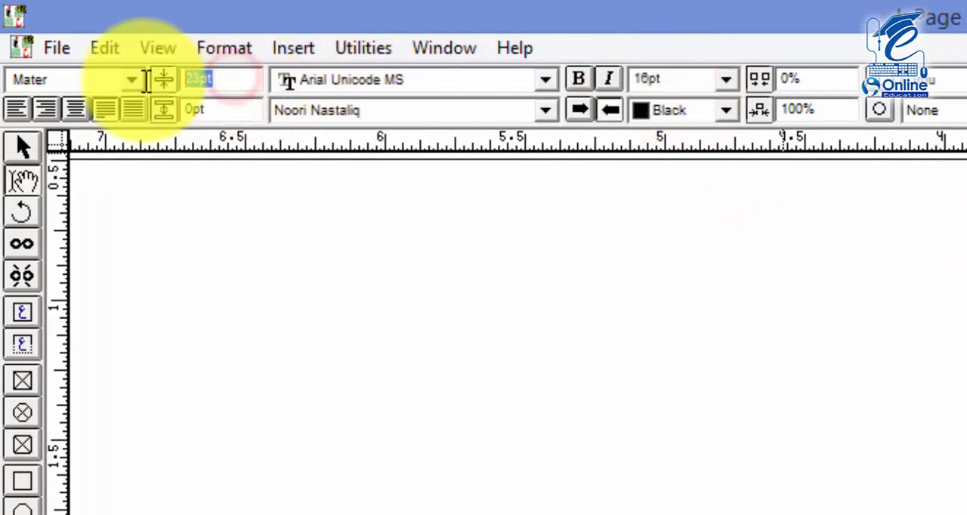
click(664, 178)
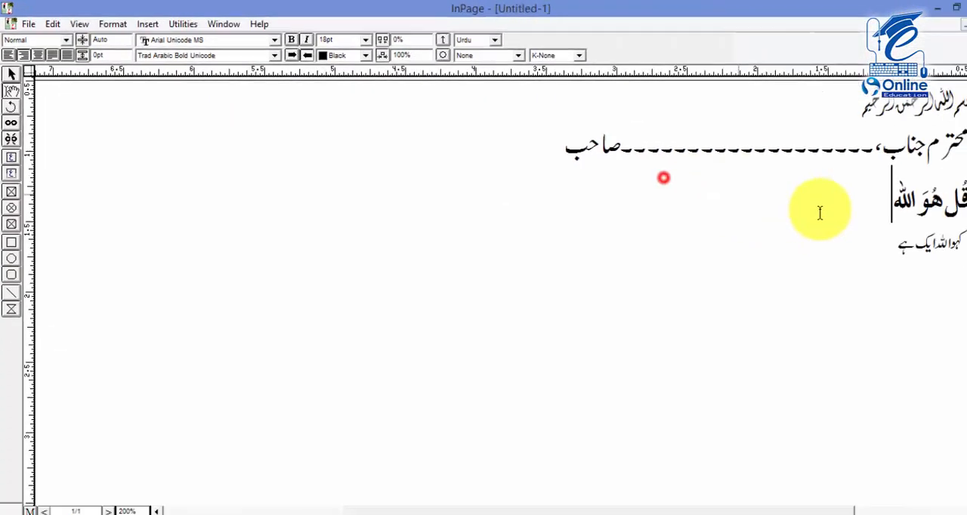
With the third line, "قُل ھُوَ اللہ", selected, create a style sheet named "arabic" with the key equivalent A
drag(868, 201, 966, 205)
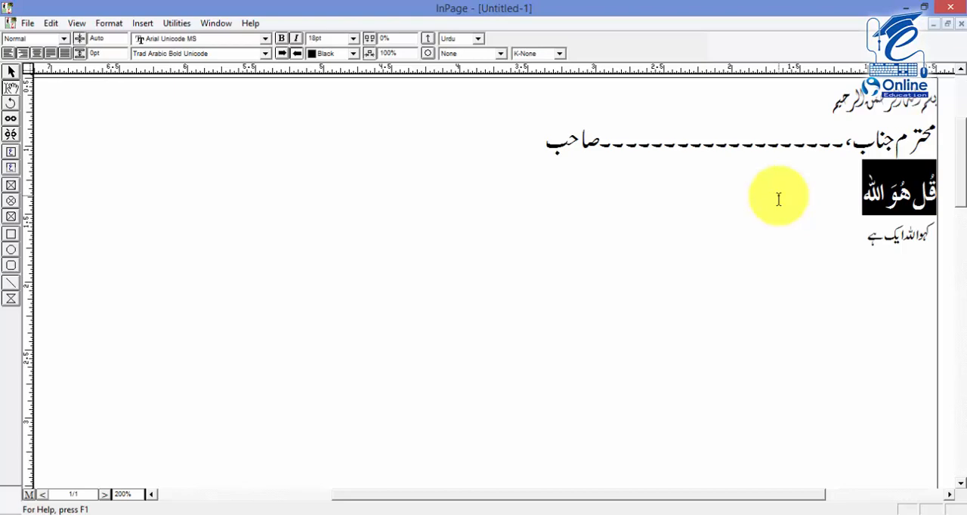
key(F11)
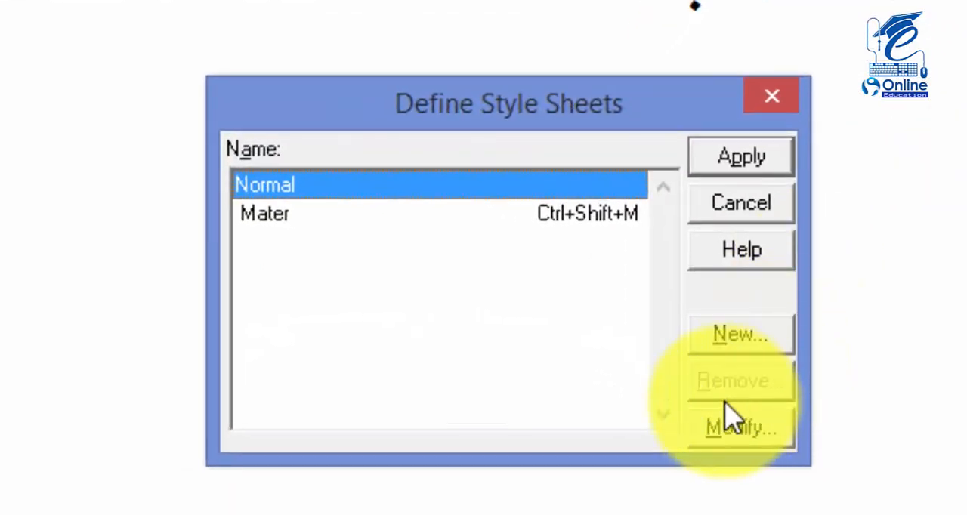
click(575, 277)
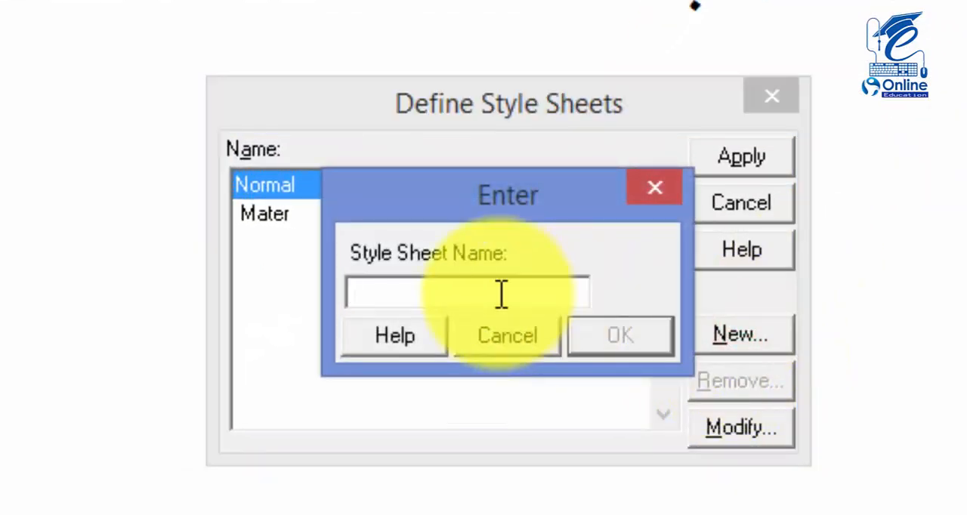
text(arabic)
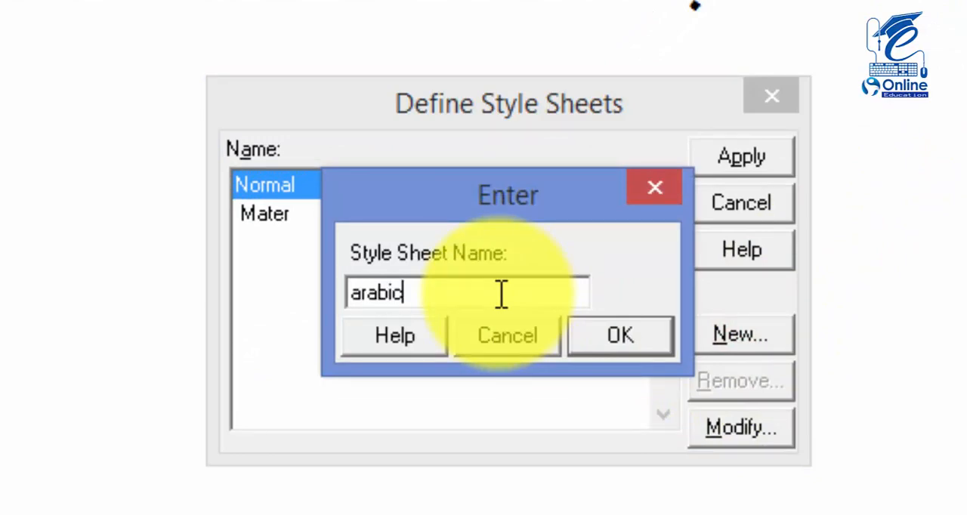
key(Return)
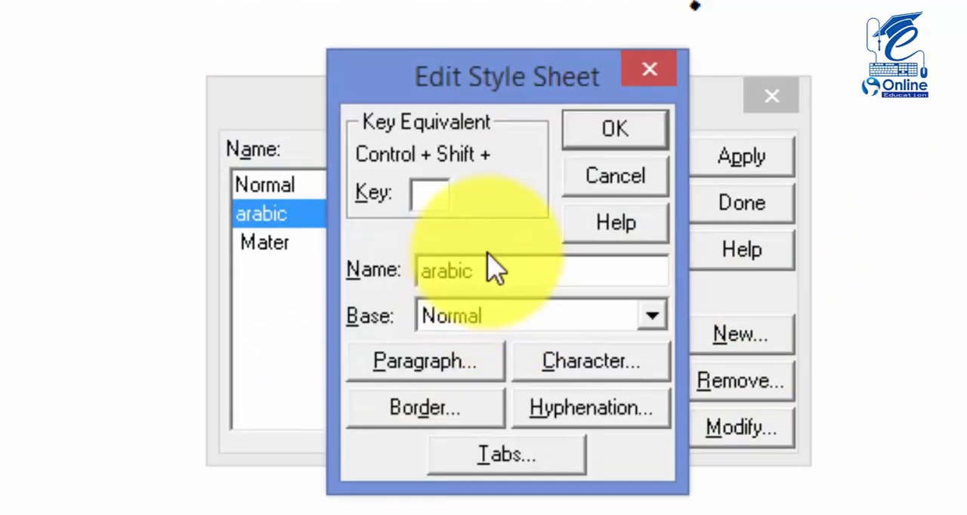
click(436, 192)
text(A)
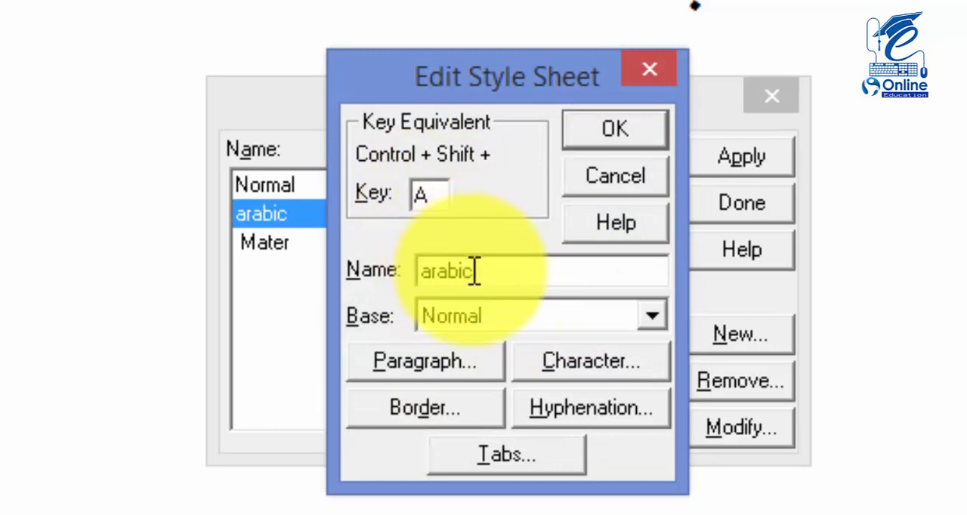
Set the arabic style's paragraph alignment to Justified, with beginning and end indents of 0.5
click(469, 362)
click(378, 98)
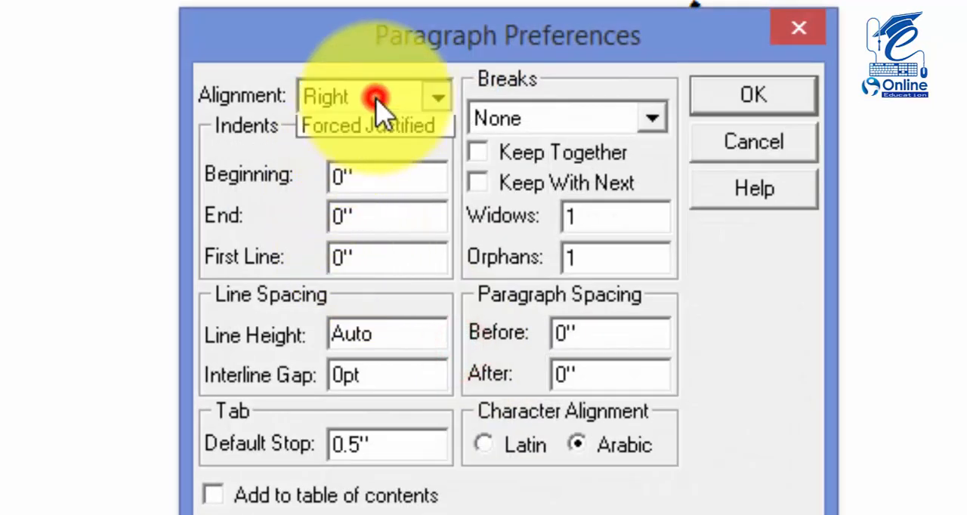
click(373, 201)
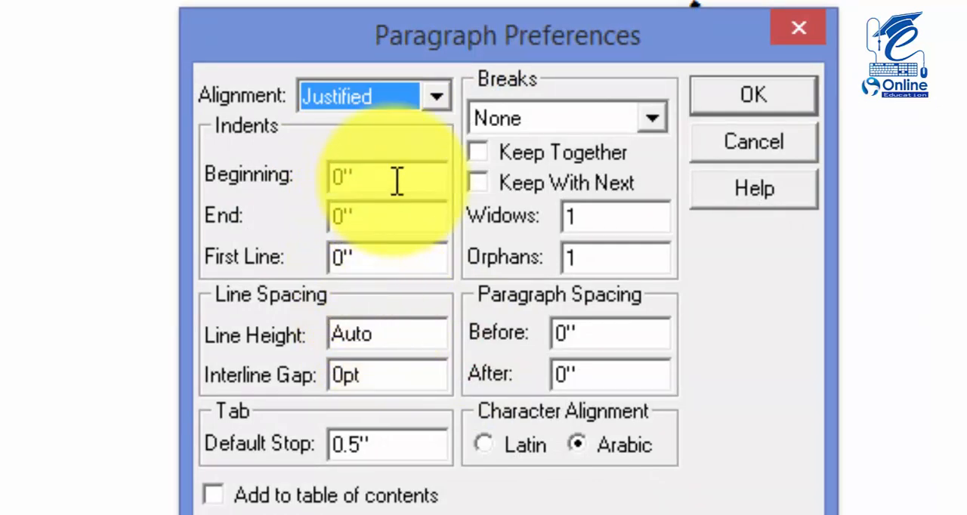
drag(390, 181, 310, 181)
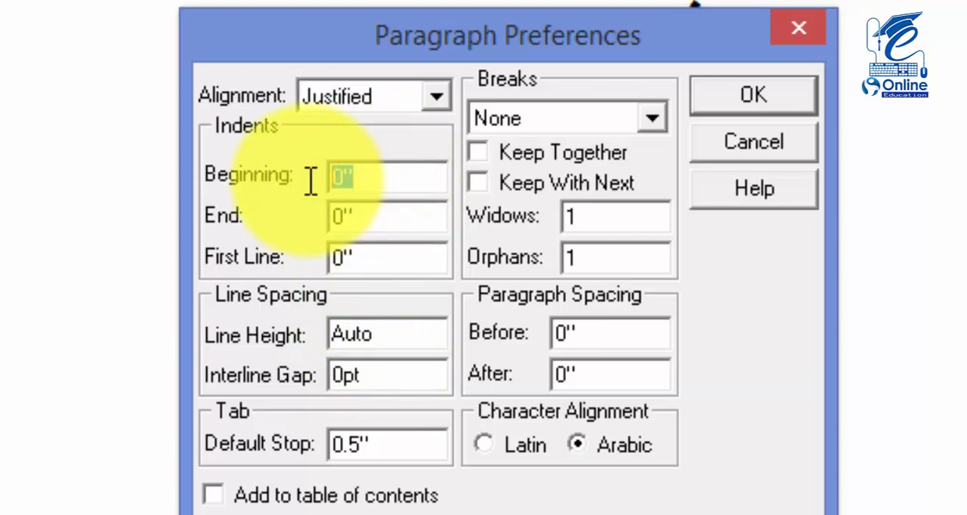
text(.5)
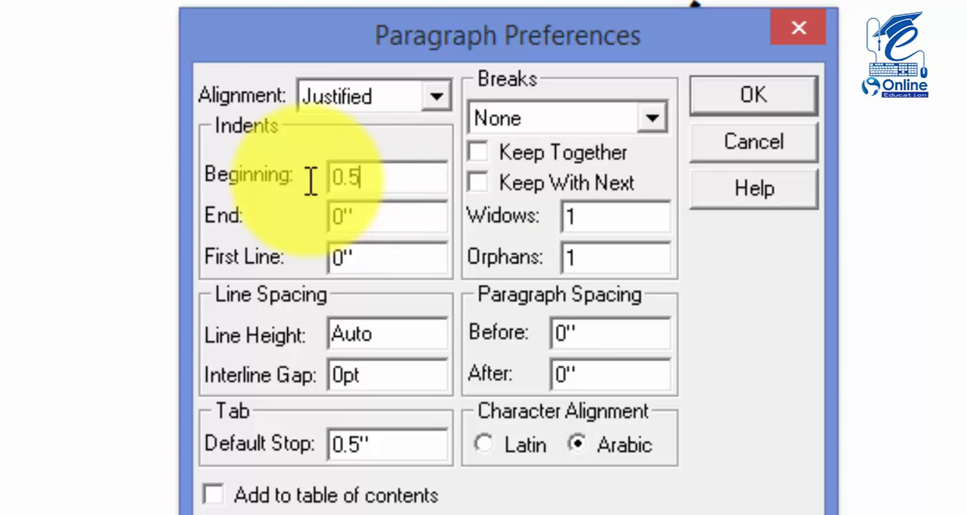
key(Tab)
key(BackSpace)
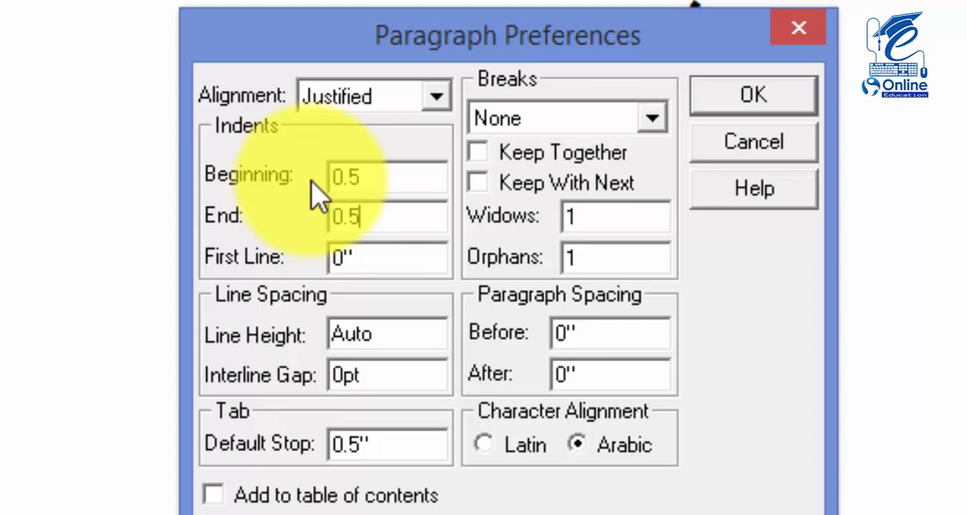
Set the line height of the arabic style to 24 and accept its paragraph preferences
click(421, 340)
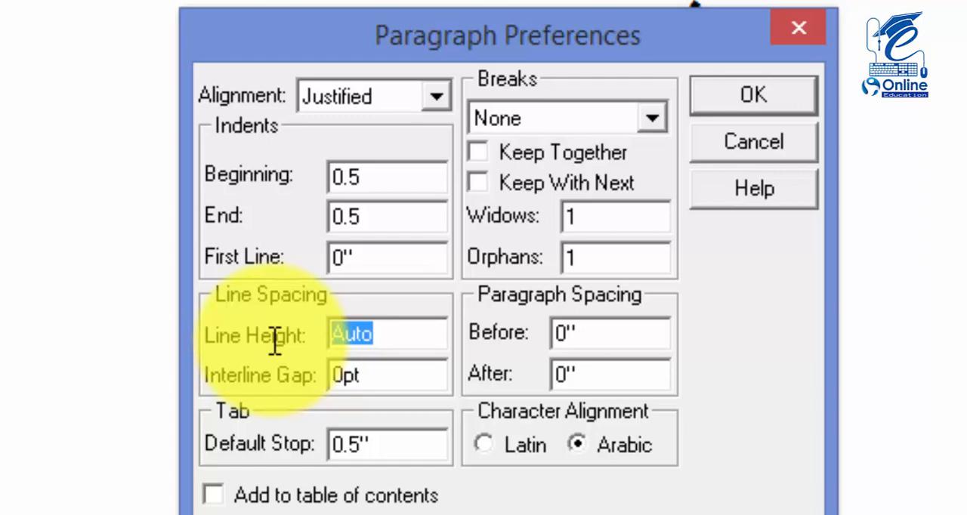
text(2)
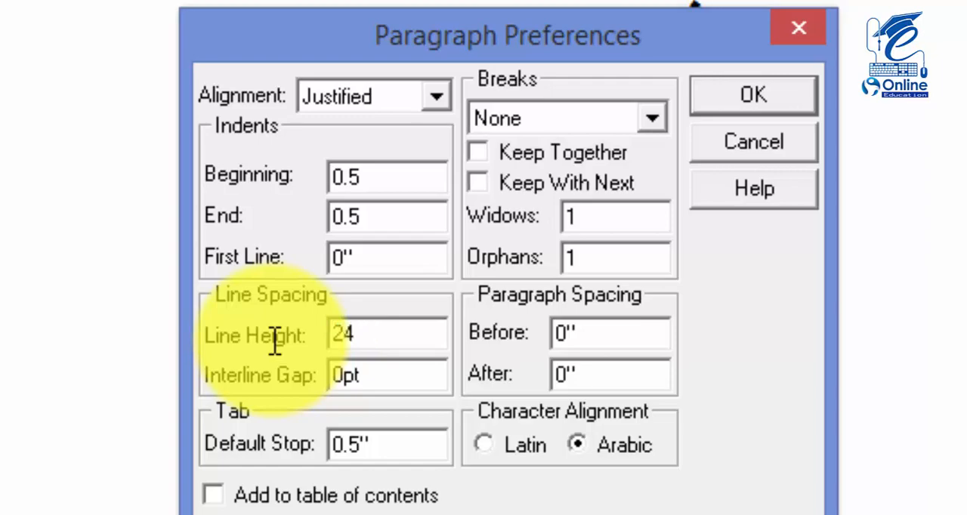
text(4)
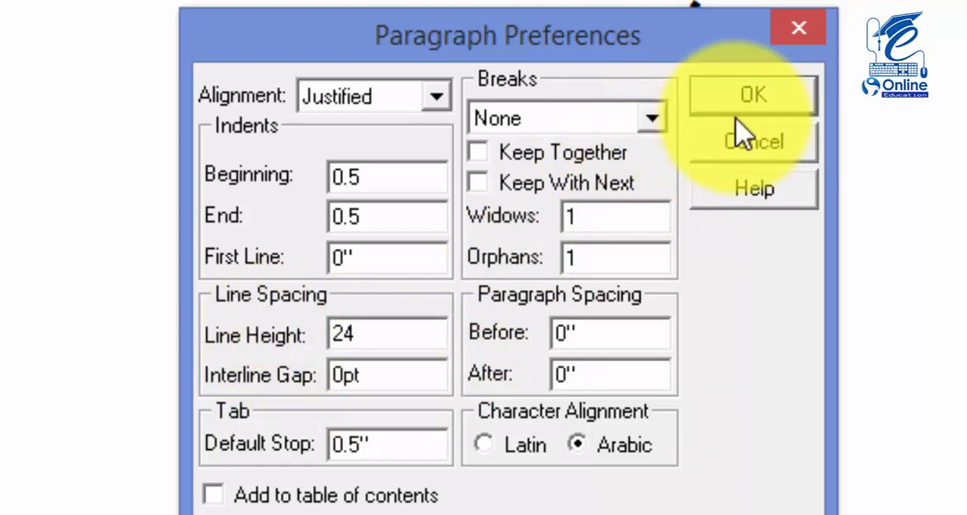
click(762, 104)
Give the arabic style the Urdu font 1 MUHAMMADI QURANIC at size 17, and save the style sheet
click(607, 373)
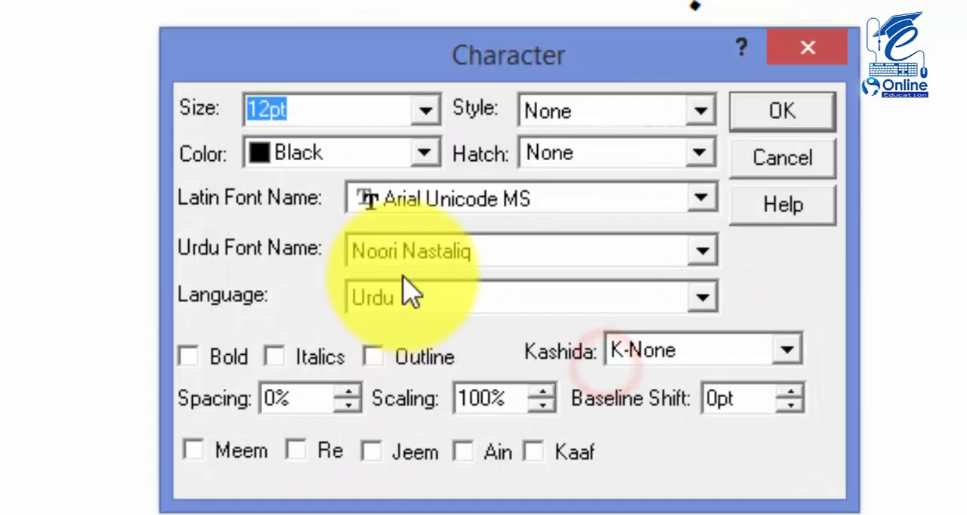
click(431, 254)
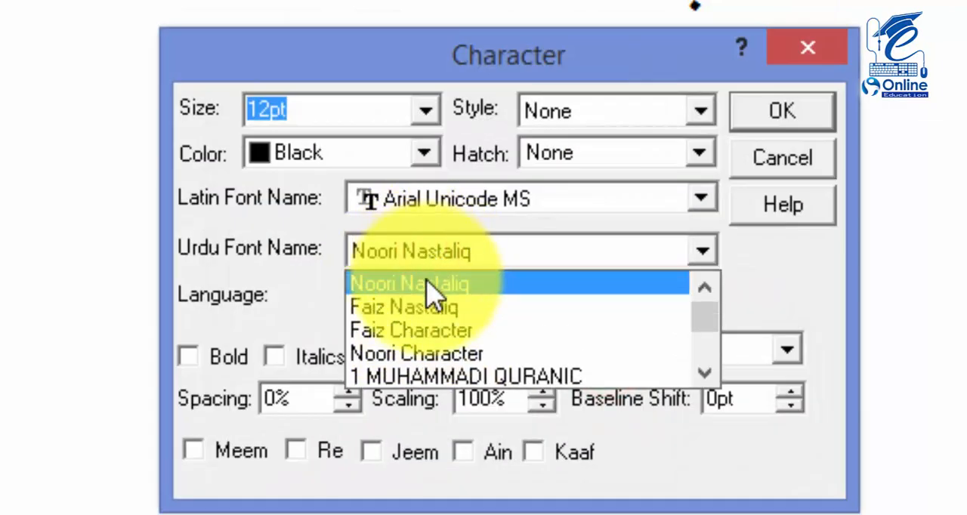
click(440, 378)
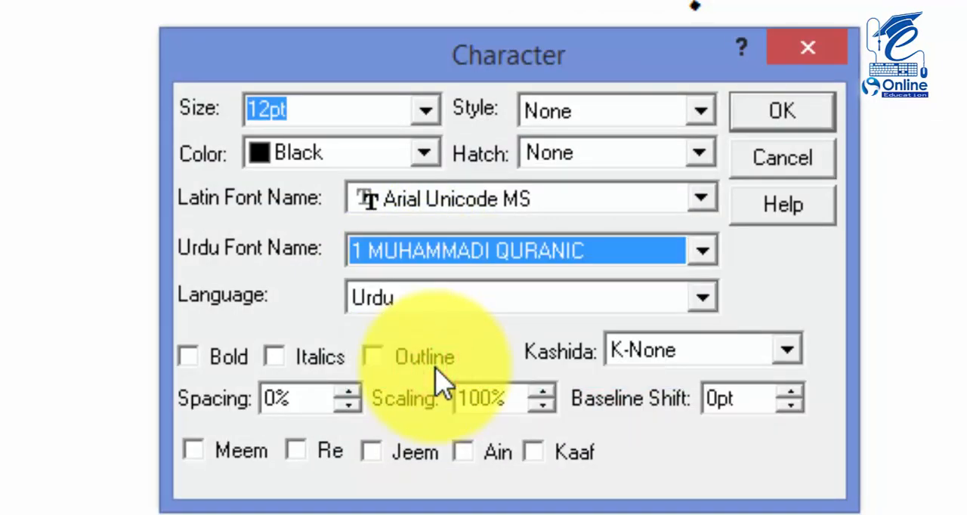
double_click(340, 106)
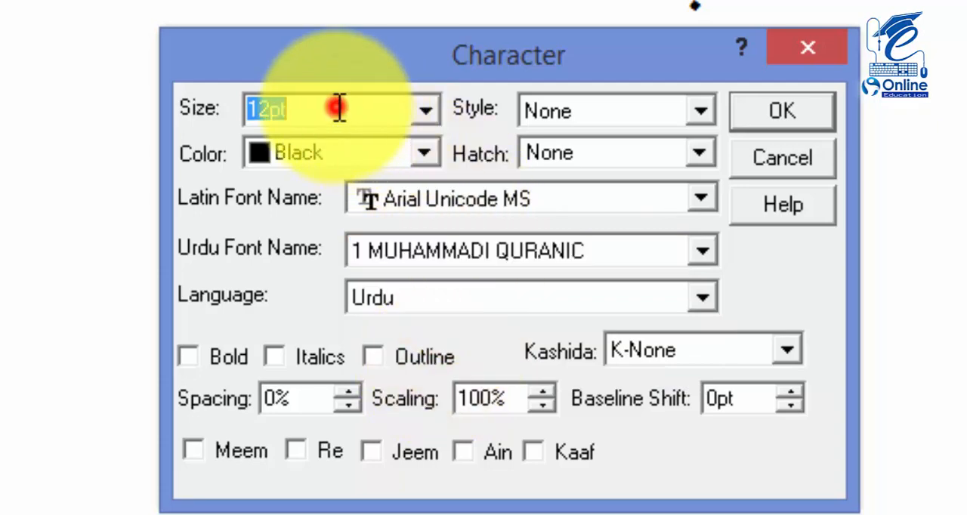
text(17)
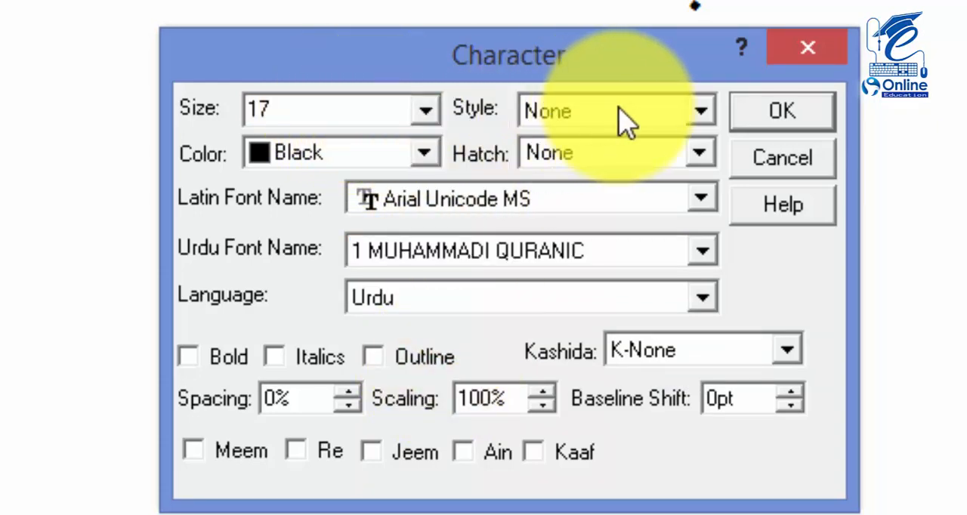
click(784, 115)
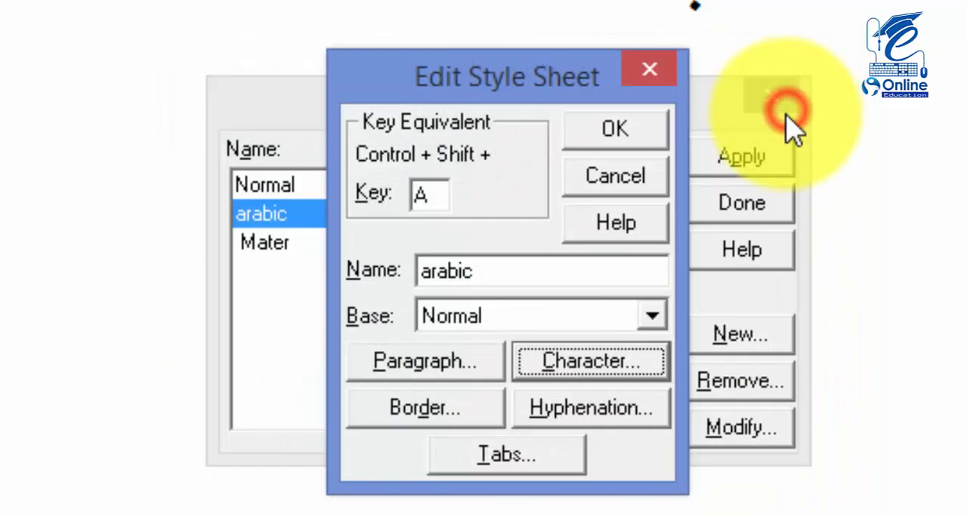
click(613, 134)
click(739, 207)
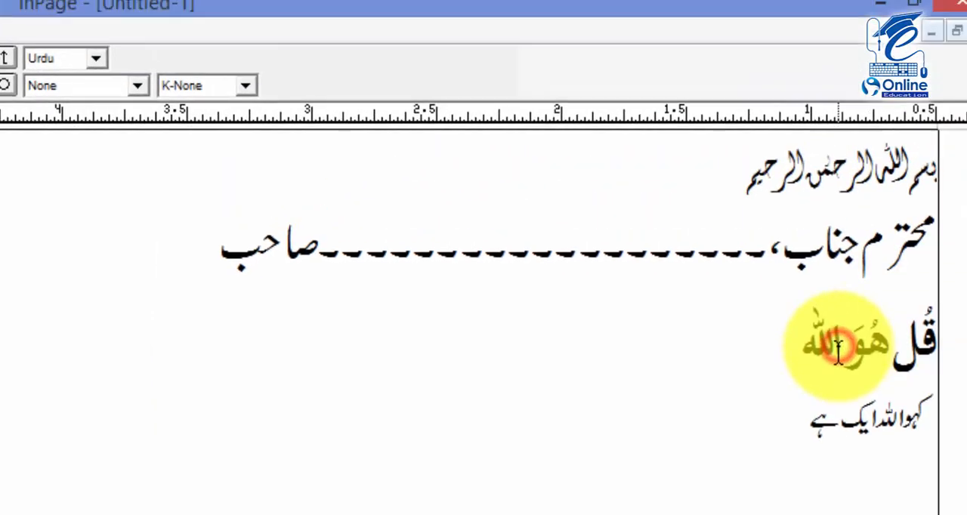
Apply the arabic style sheet to the third line through its key equivalent, and check the line's font, line height and style name
key(ctrl+shift+a)
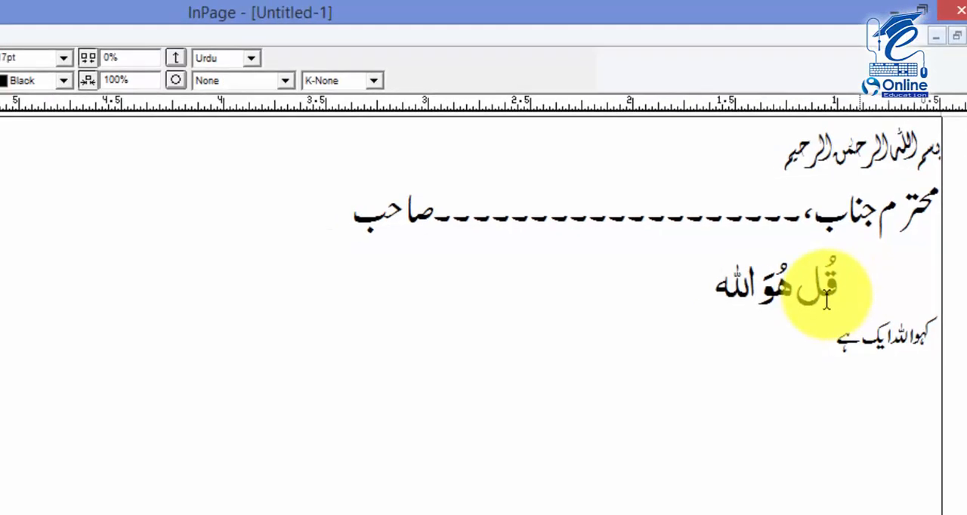
click(259, 64)
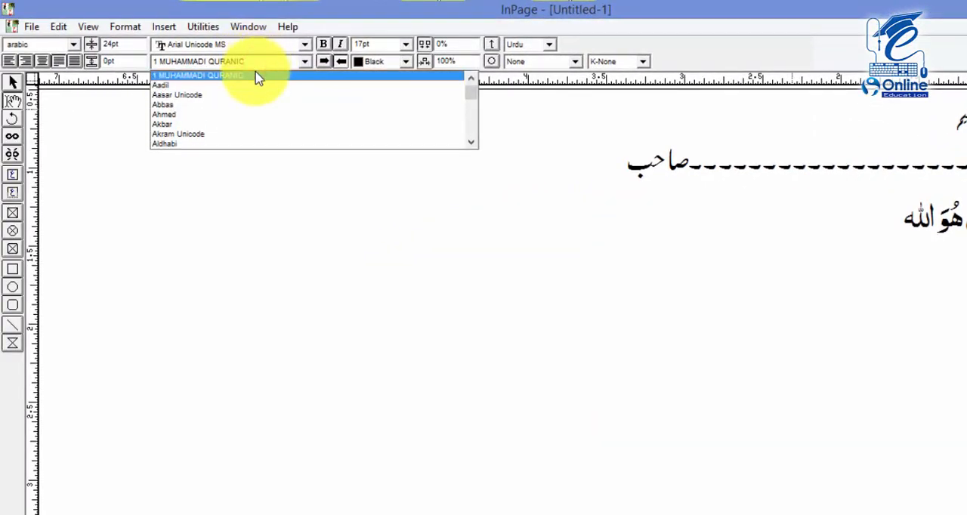
click(257, 78)
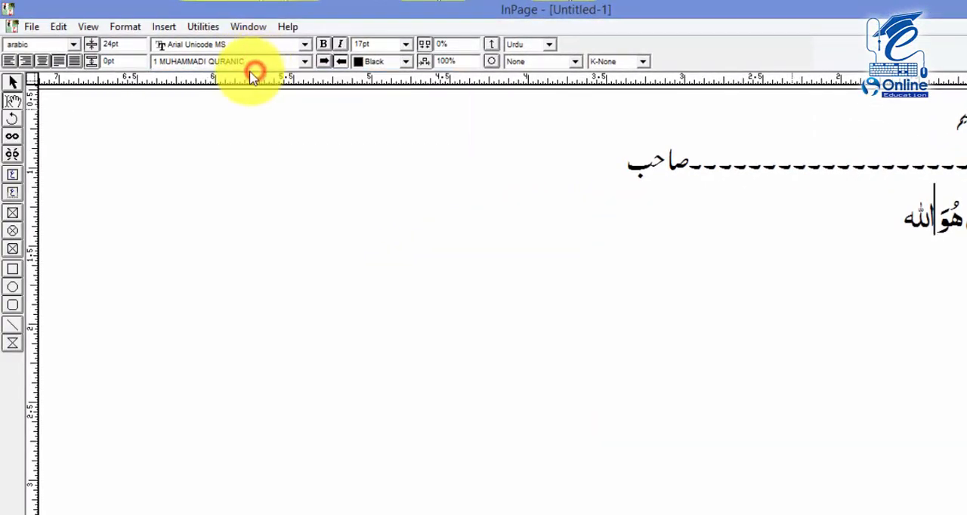
drag(128, 47, 96, 47)
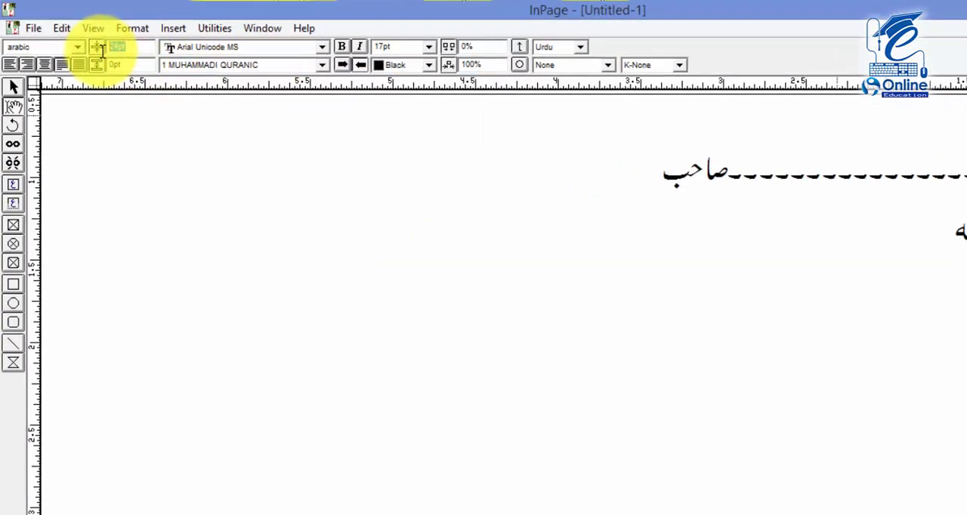
click(74, 45)
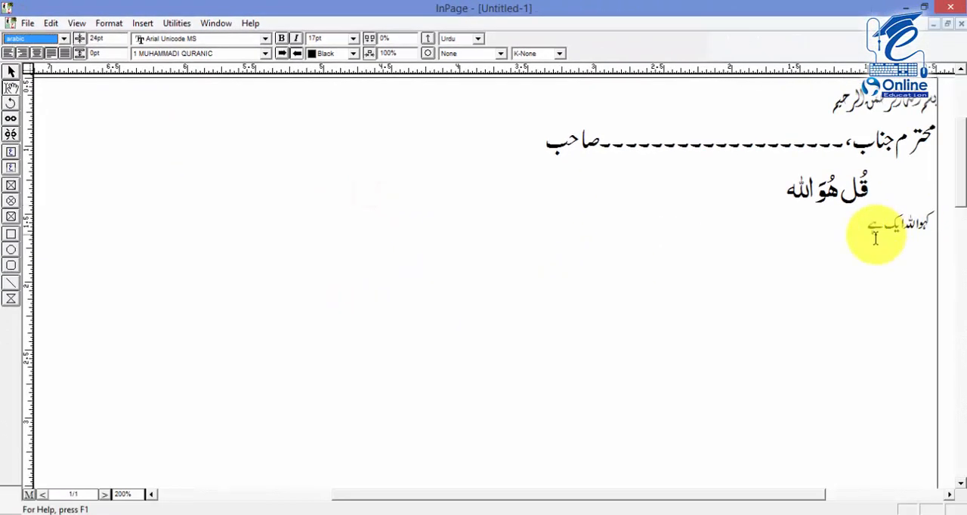
Start a new style sheet for the fourth line, "کہو اللہ ایک ہے"
click(875, 236)
key(F12)
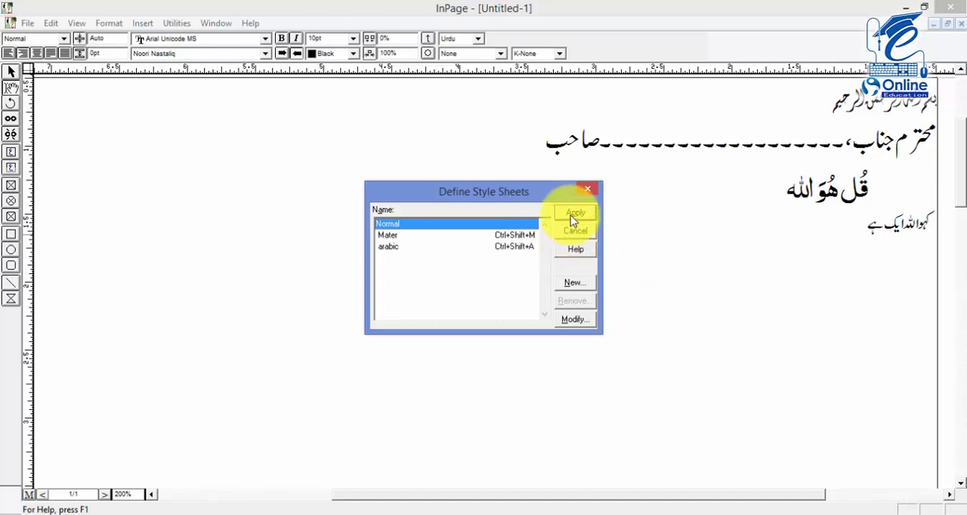
click(574, 283)
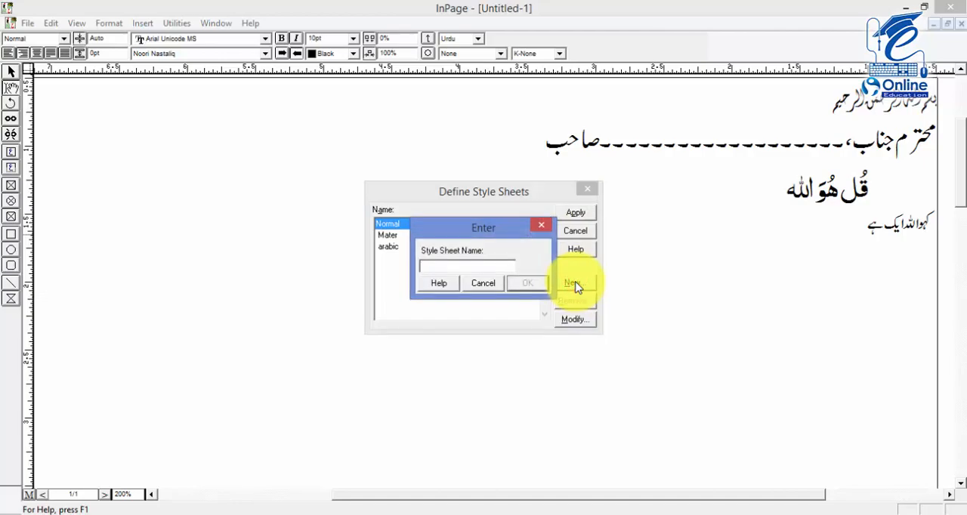